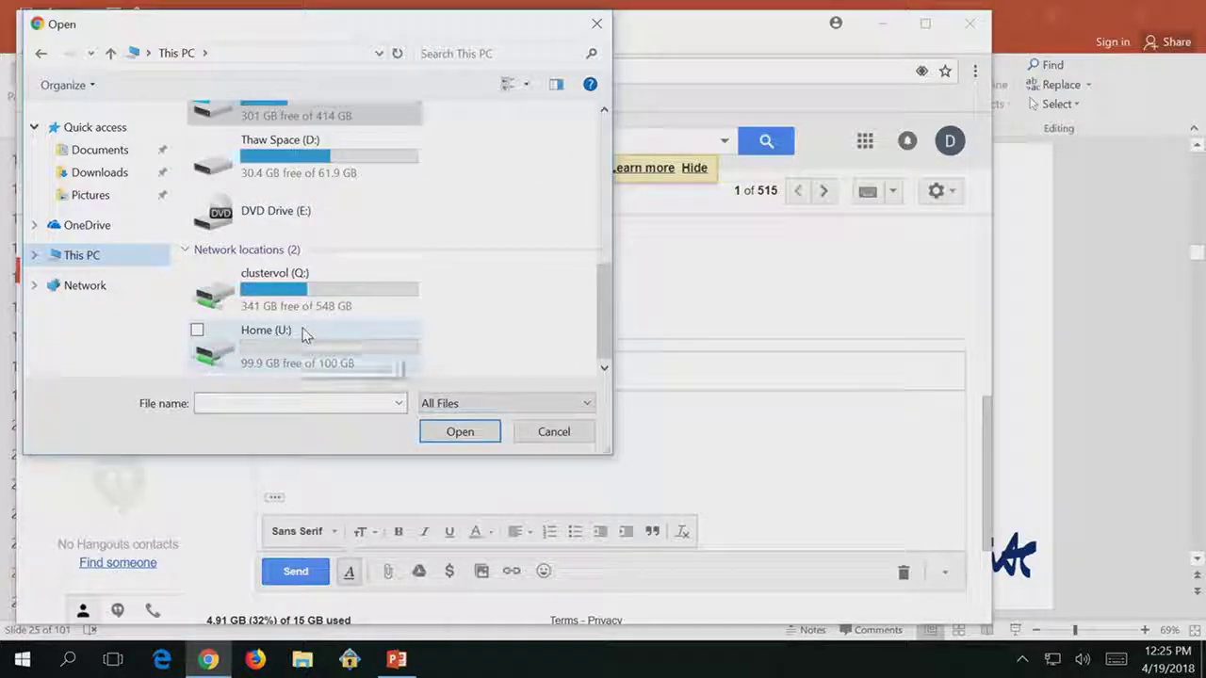
# Browse to D:\ProgramData\Tegrity\recordings\lec27 recording's Class\Instructor folder in the file picker.
pyautogui.doubleClick(273, 166)
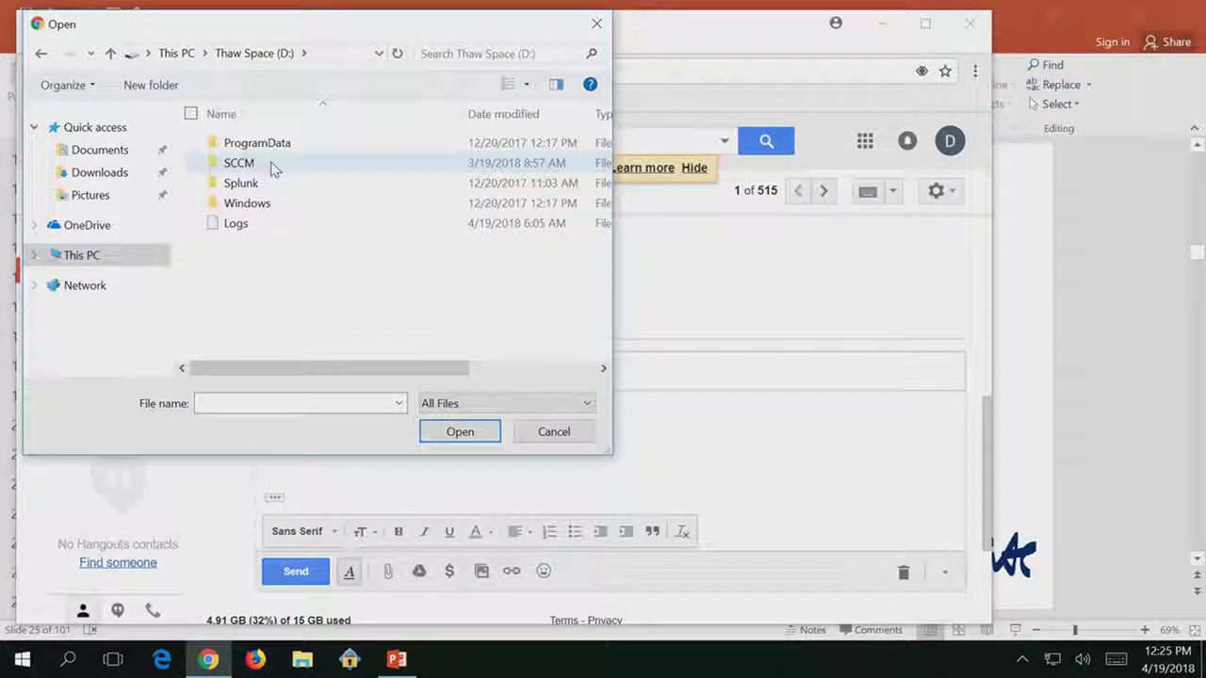
pyautogui.doubleClick(268, 144)
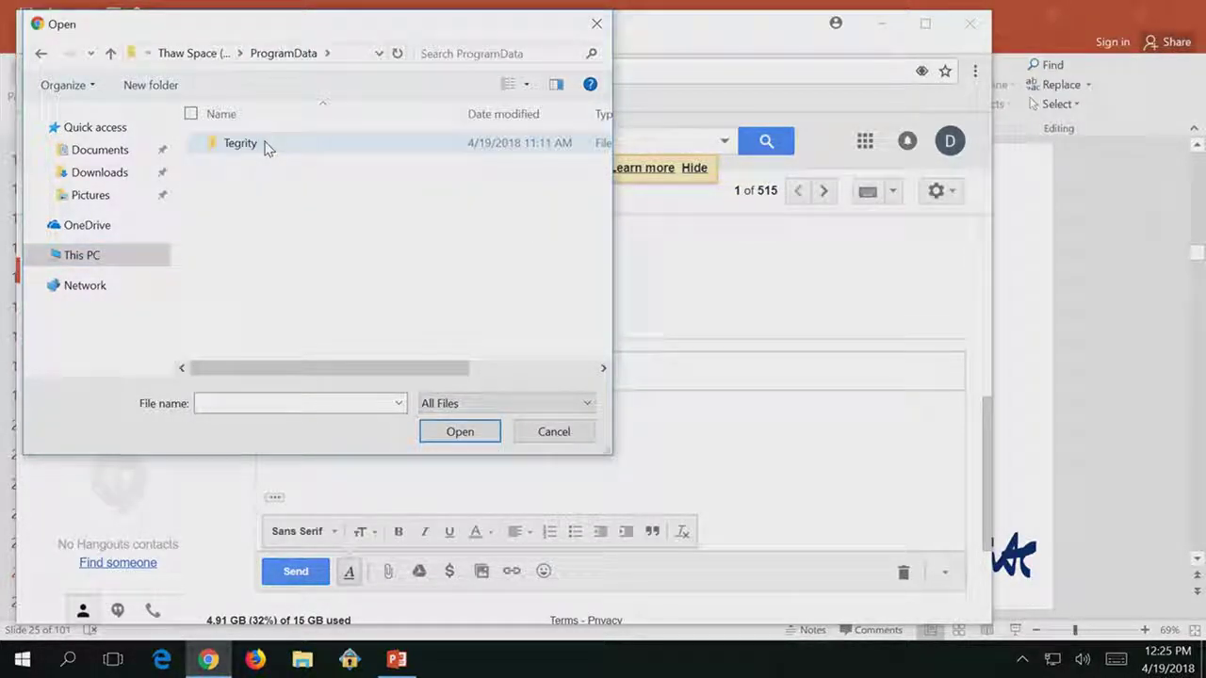
pyautogui.doubleClick(266, 146)
pyautogui.click(264, 186)
pyautogui.doubleClick(264, 185)
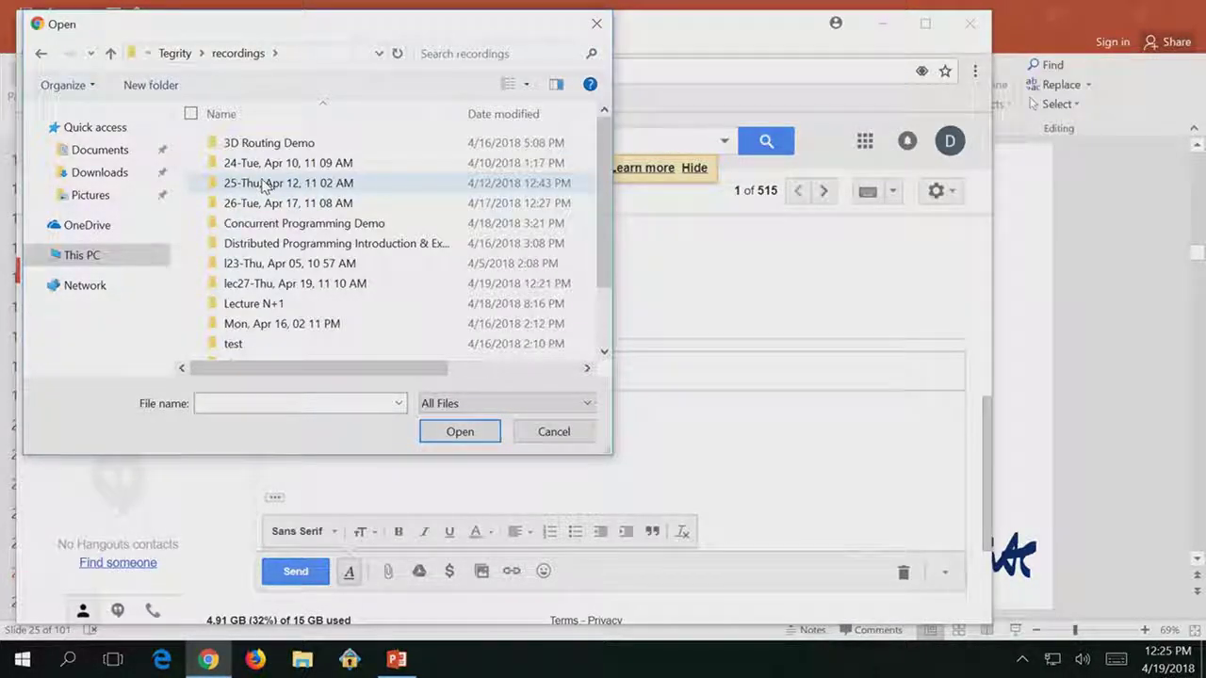
pyautogui.moveTo(314, 293)
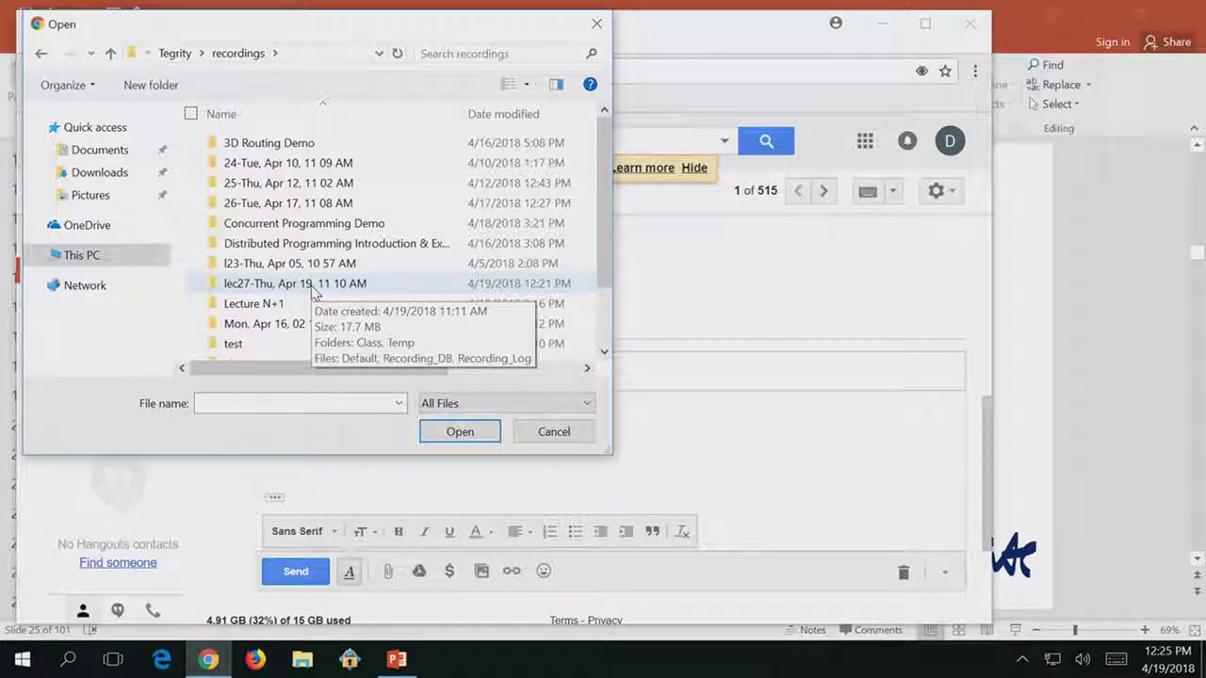
pyautogui.doubleClick(312, 285)
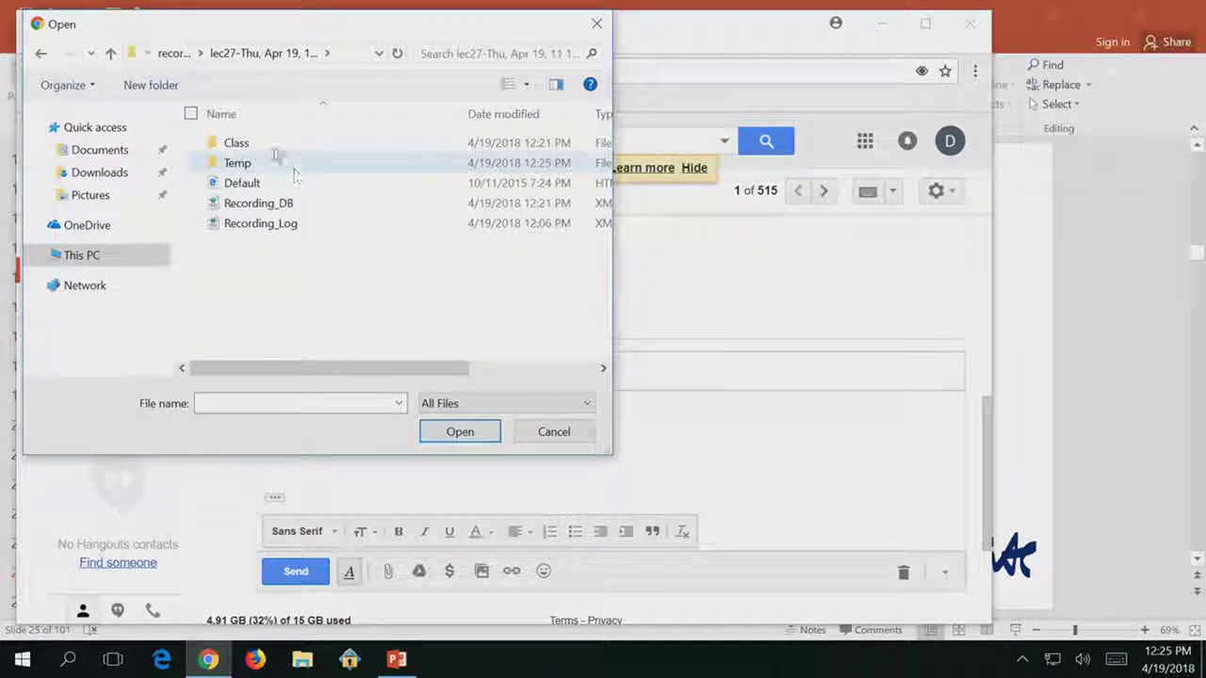
pyautogui.doubleClick(268, 145)
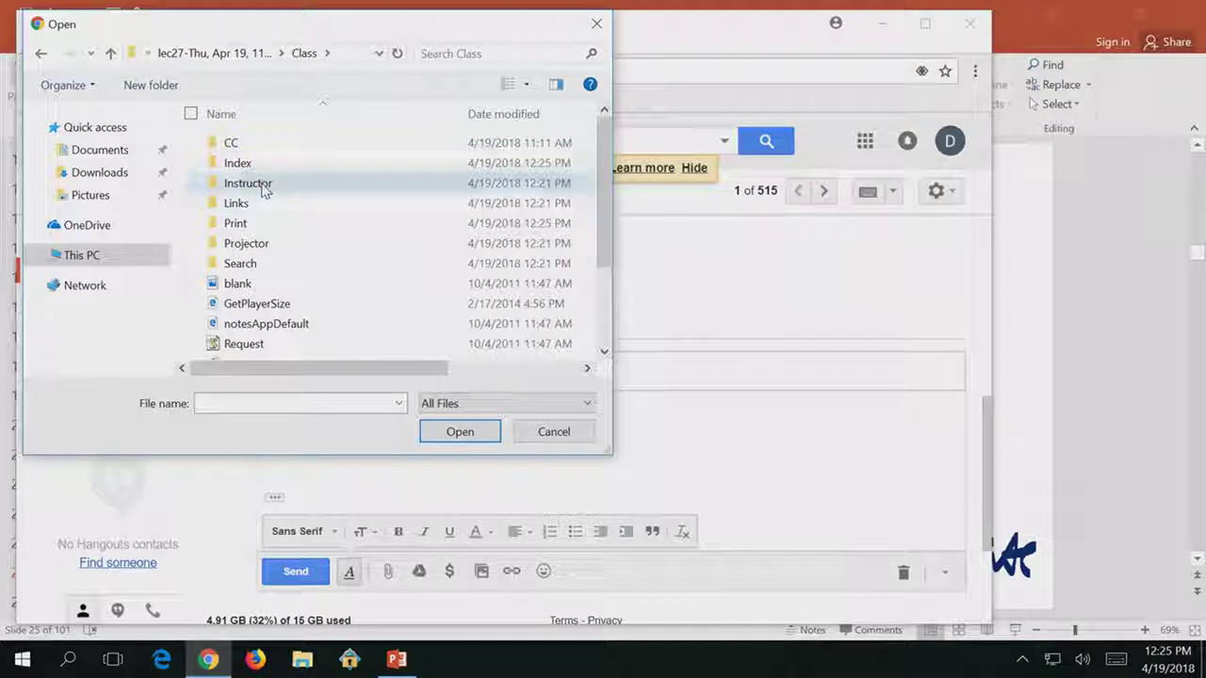
pyautogui.doubleClick(265, 186)
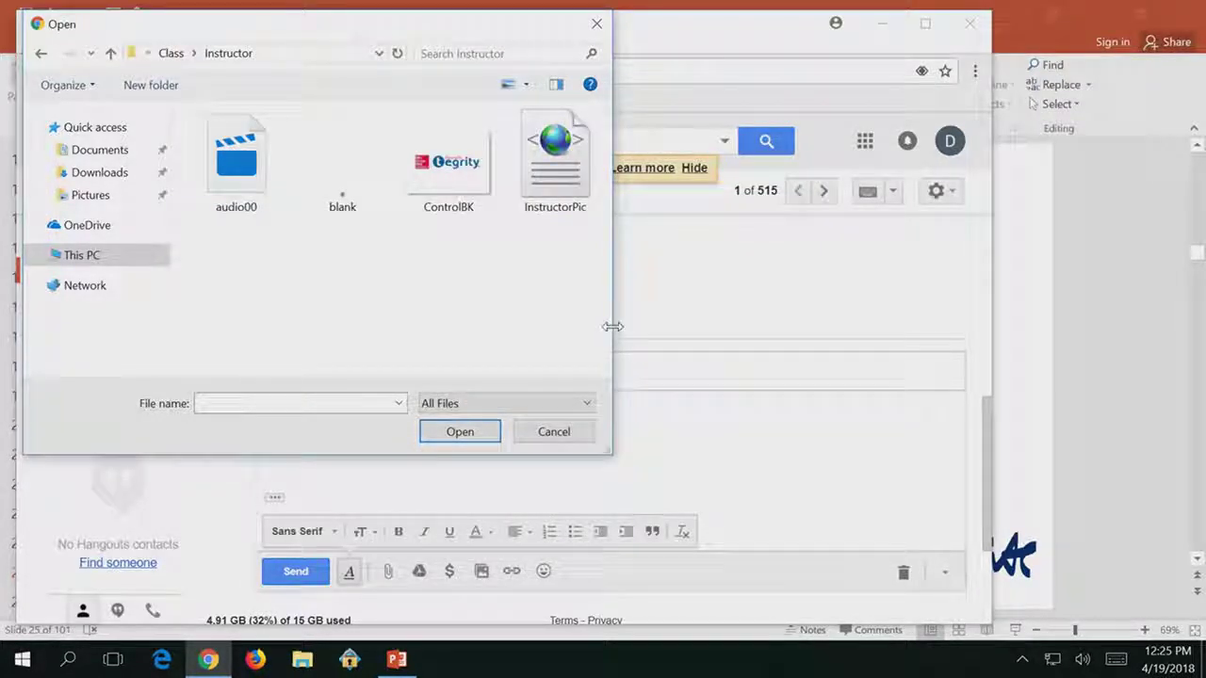
# Widen the picker, switch to Details view, and attach audio00 to the reply.
pyautogui.moveTo(612, 326); pyautogui.dragTo(1198, 375)
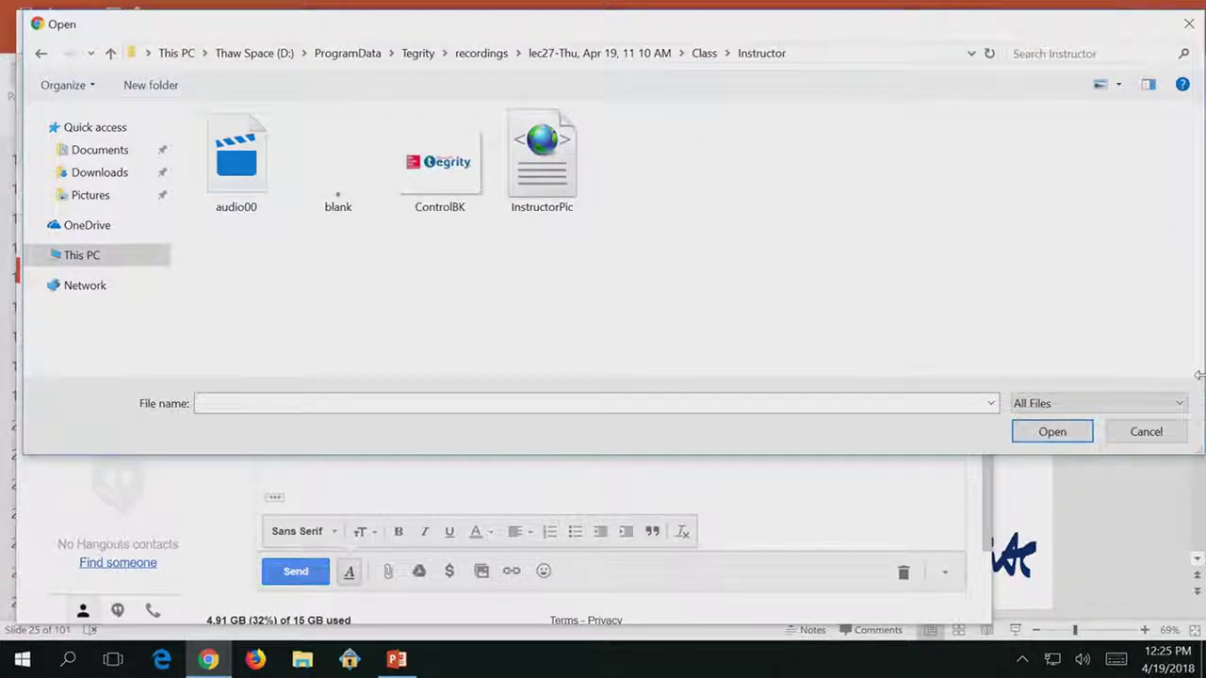
pyautogui.click(1112, 84)
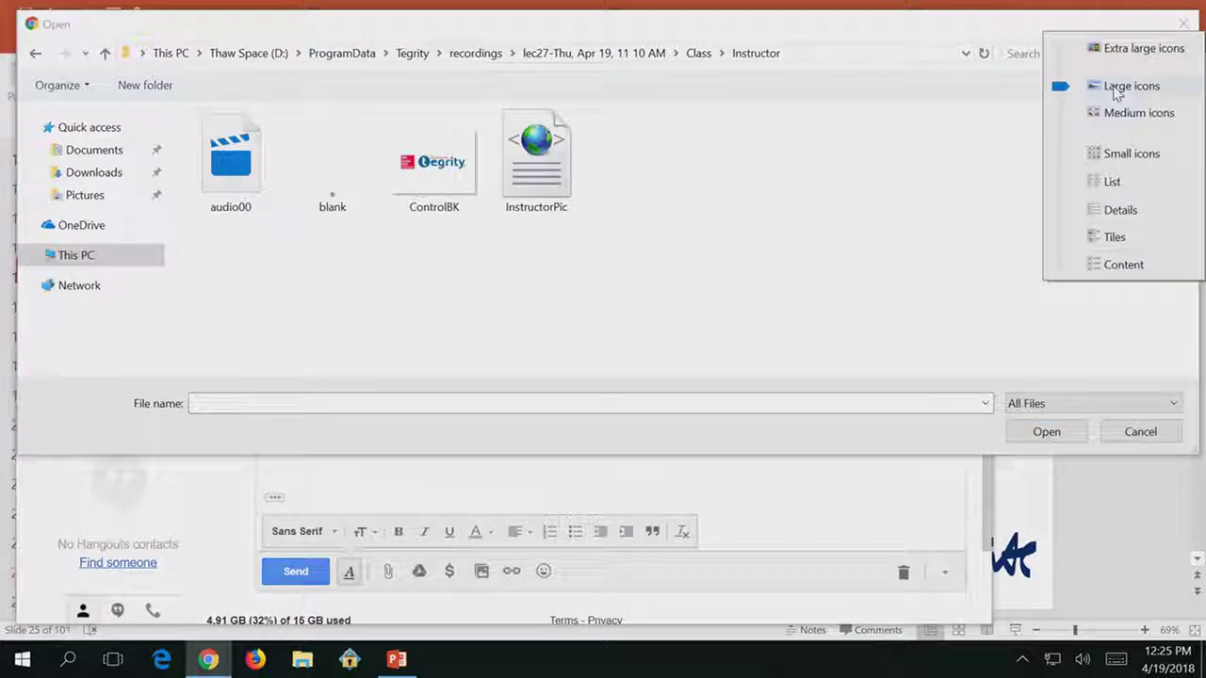
pyautogui.click(1112, 214)
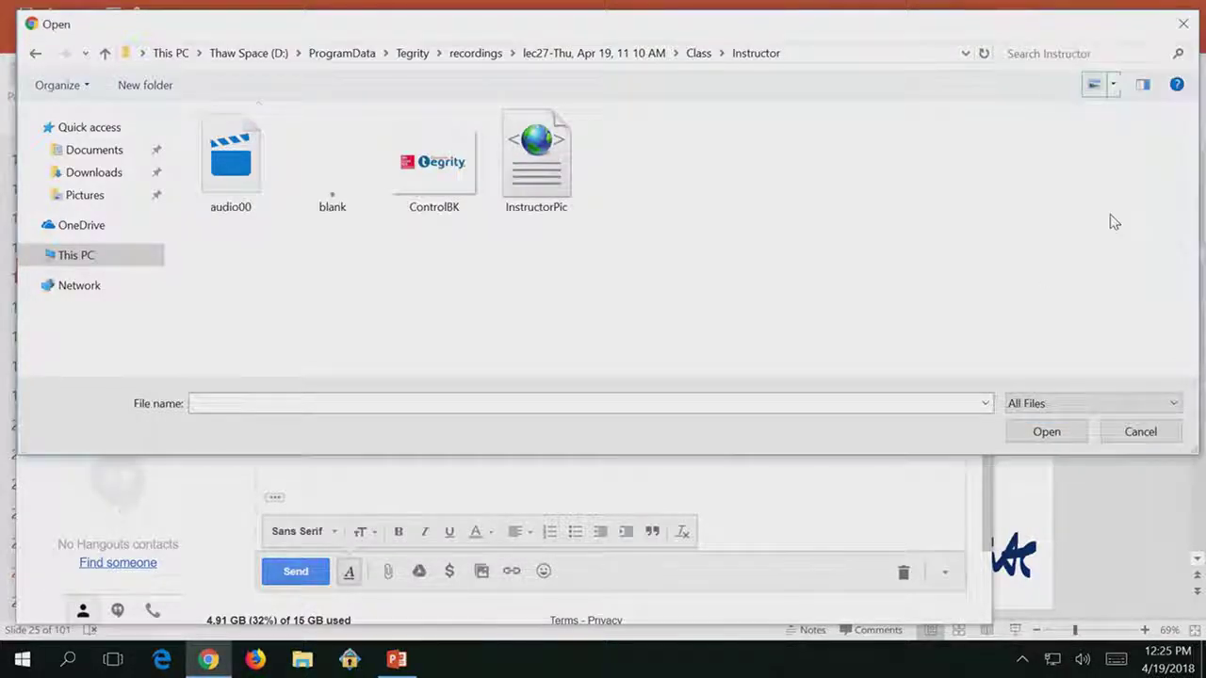
pyautogui.doubleClick(229, 144)
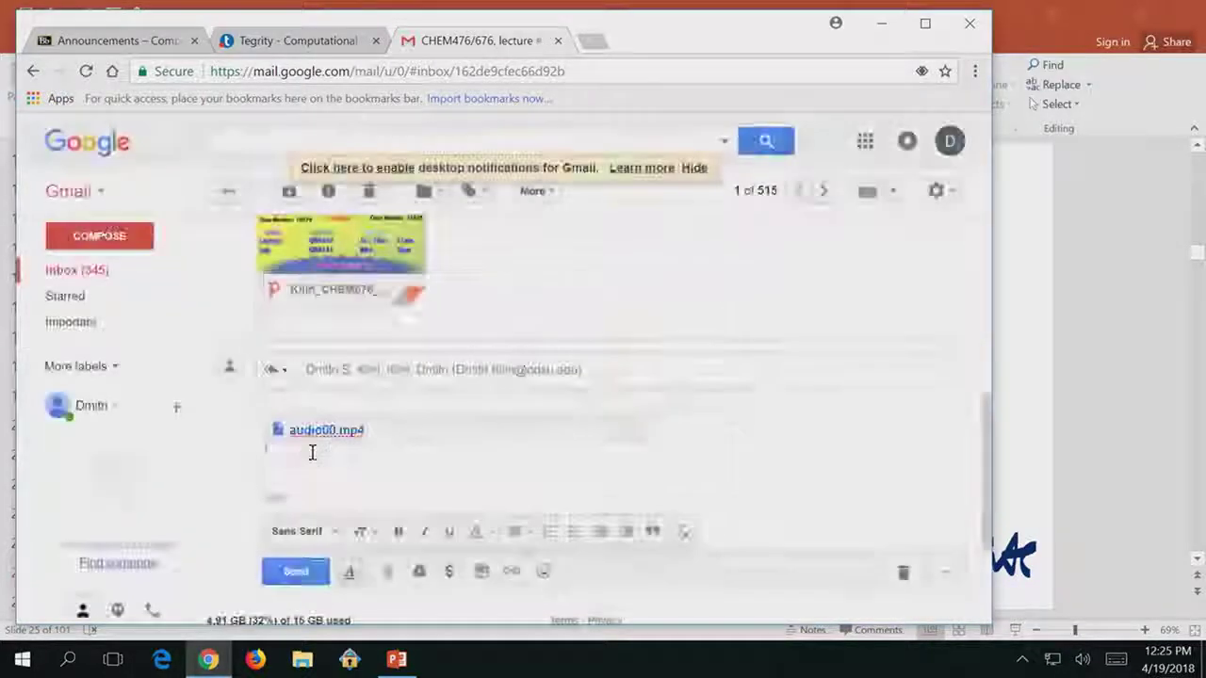
# Attach the Lecture 27 slides file from the Desktop, then open a new browser tab.
pyautogui.click(387, 570)
pyautogui.click(78, 257)
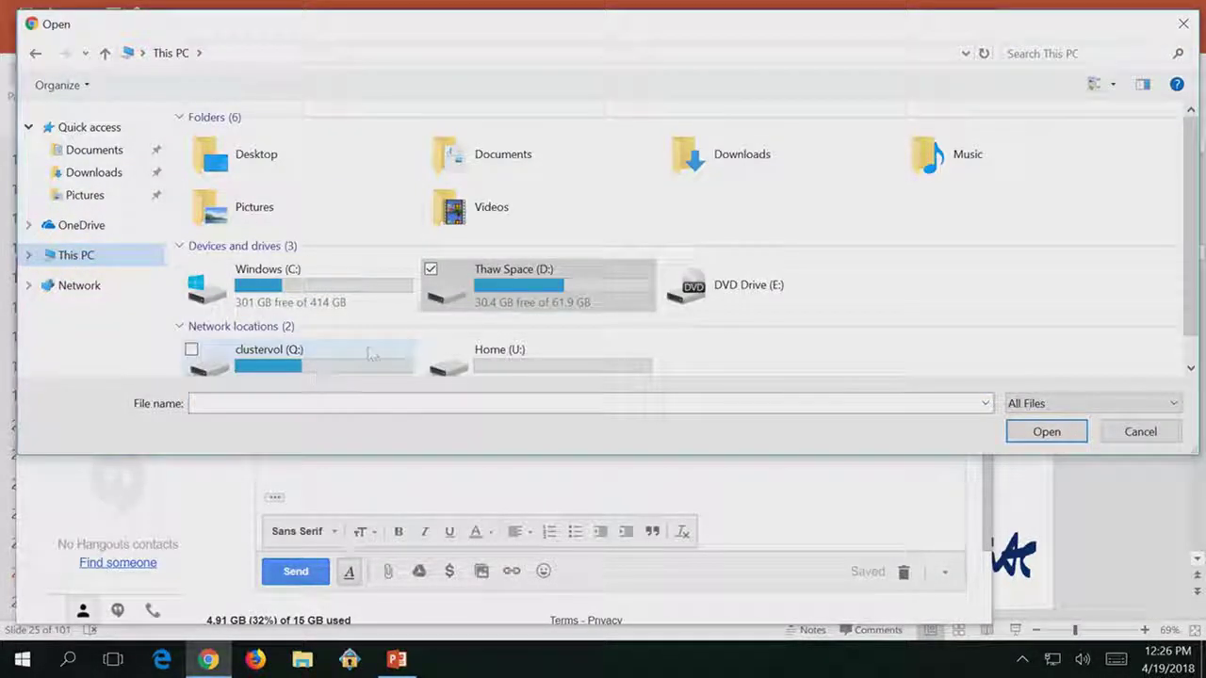
pyautogui.doubleClick(237, 178)
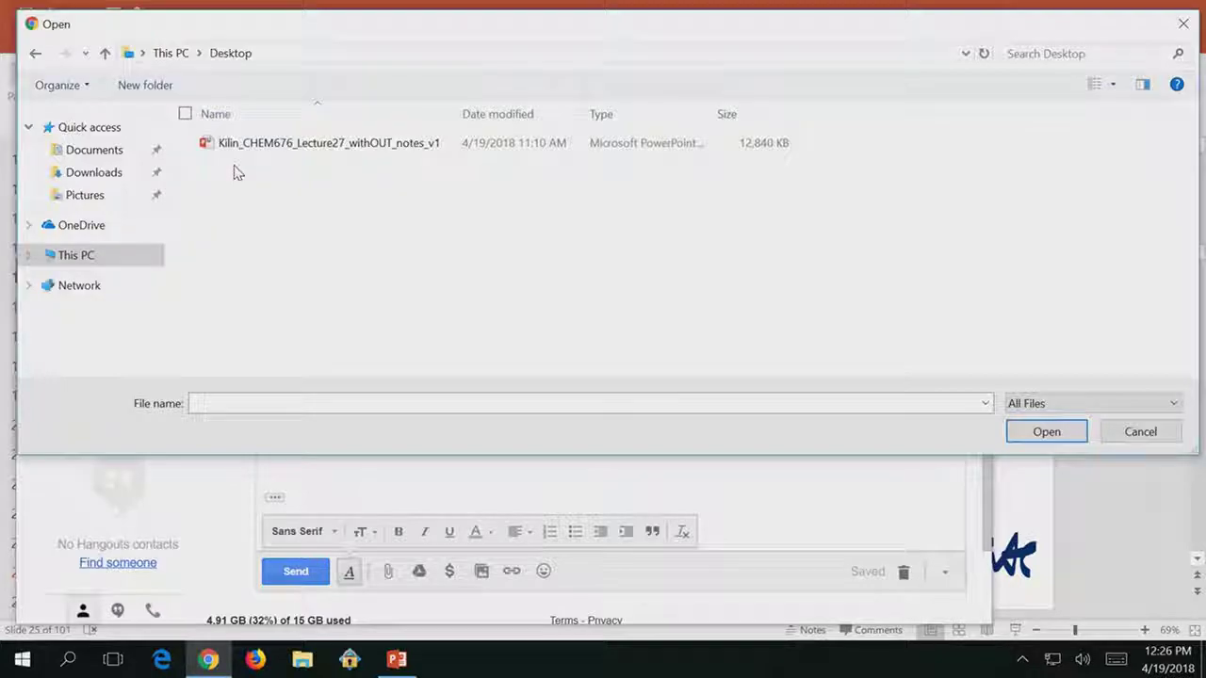
pyautogui.doubleClick(242, 145)
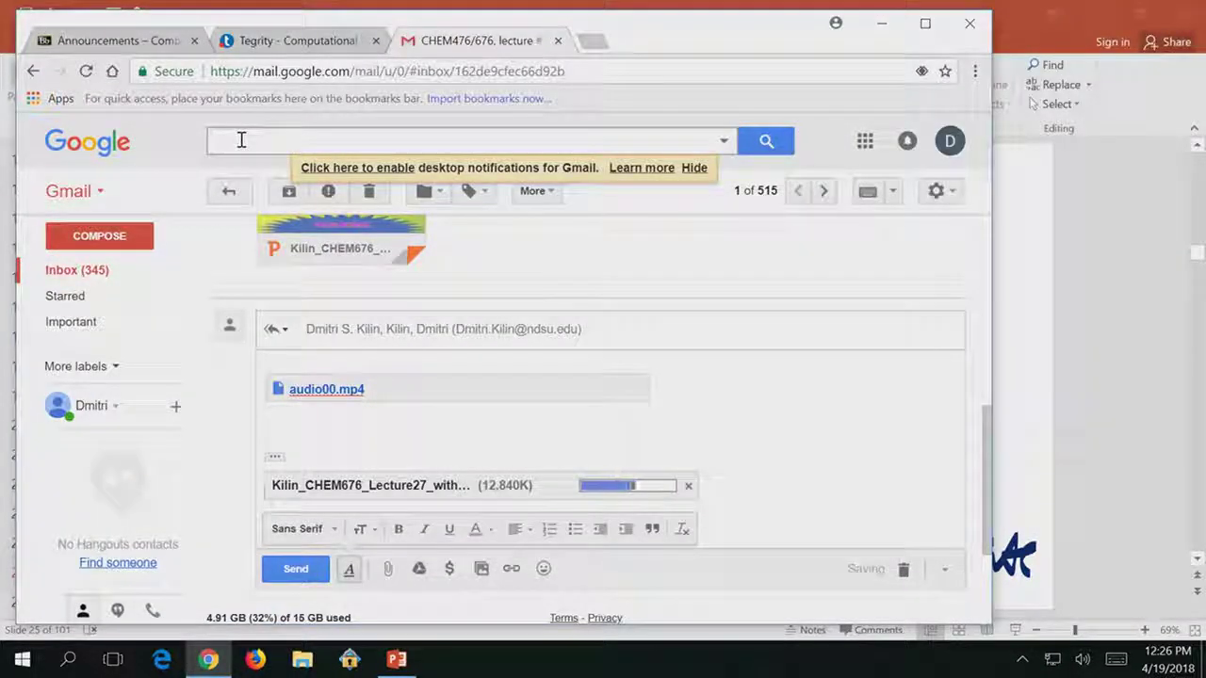
pyautogui.click(593, 40)
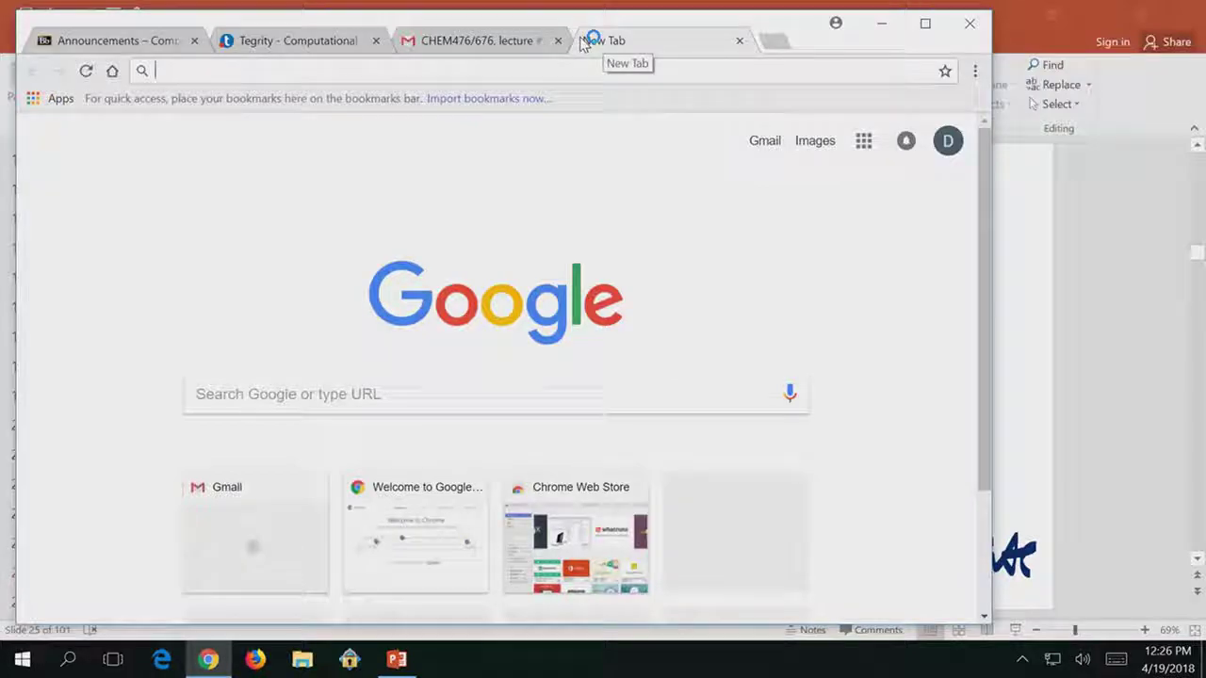
# Search Google for 'youtube', open YouTube, and go to its Upload video page.
pyautogui.write('youtube')
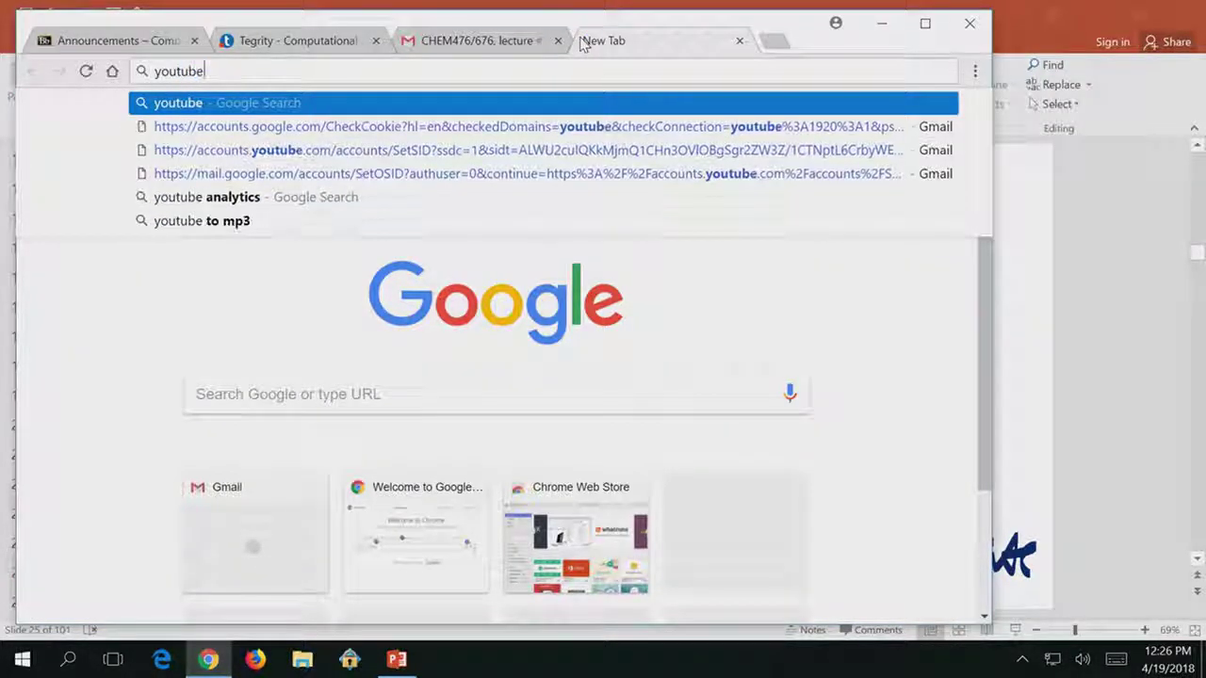
pyautogui.press('Return')
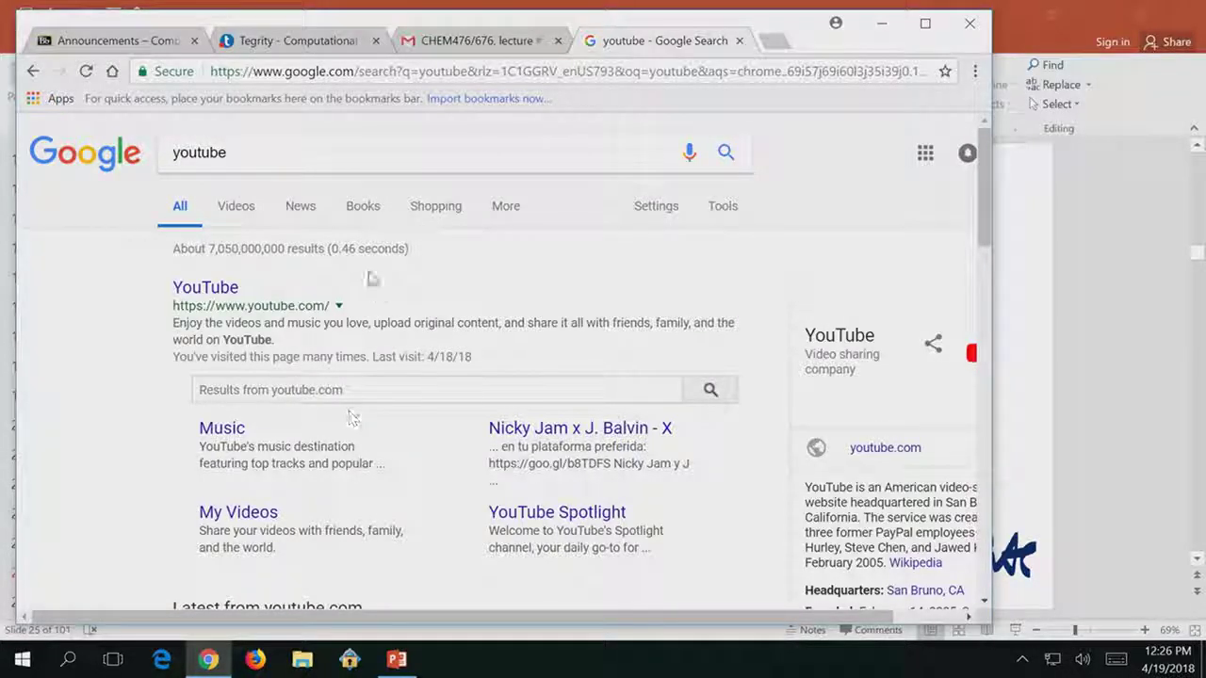
pyautogui.click(216, 288)
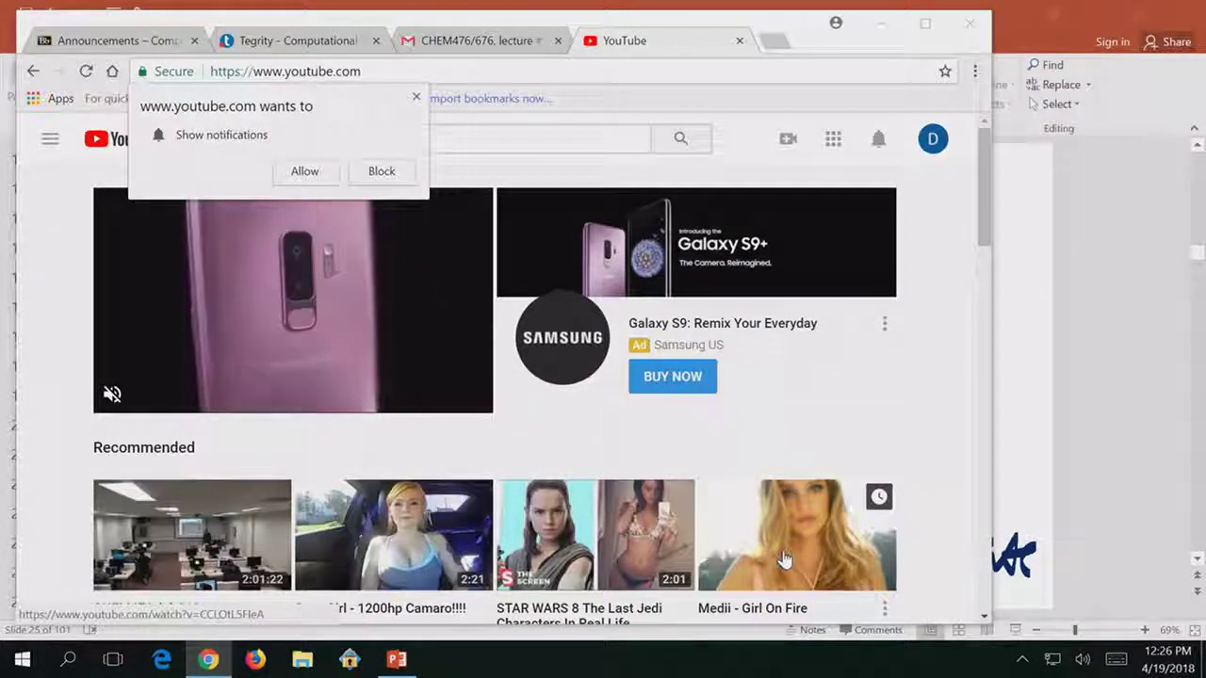
pyautogui.click(787, 139)
pyautogui.click(797, 185)
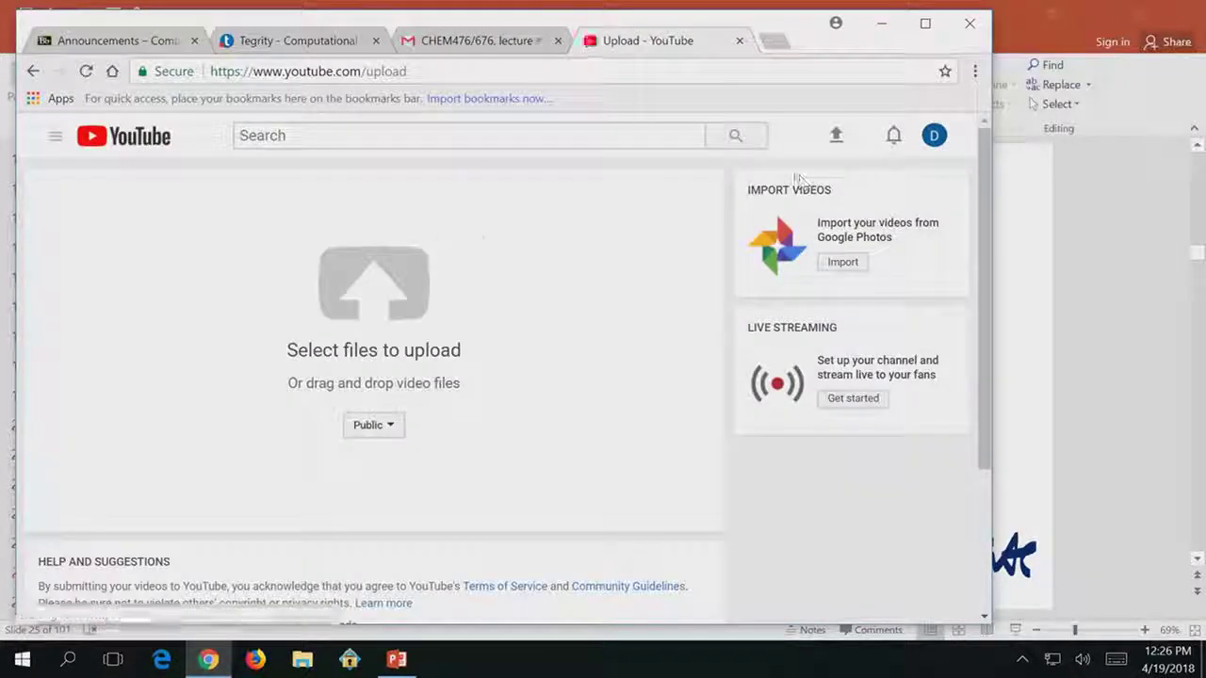
# In YouTube's file picker, open D:\ProgramData\Tegrity\recordings\lec27 recording's Class\Projector folder.
pyautogui.click(374, 303)
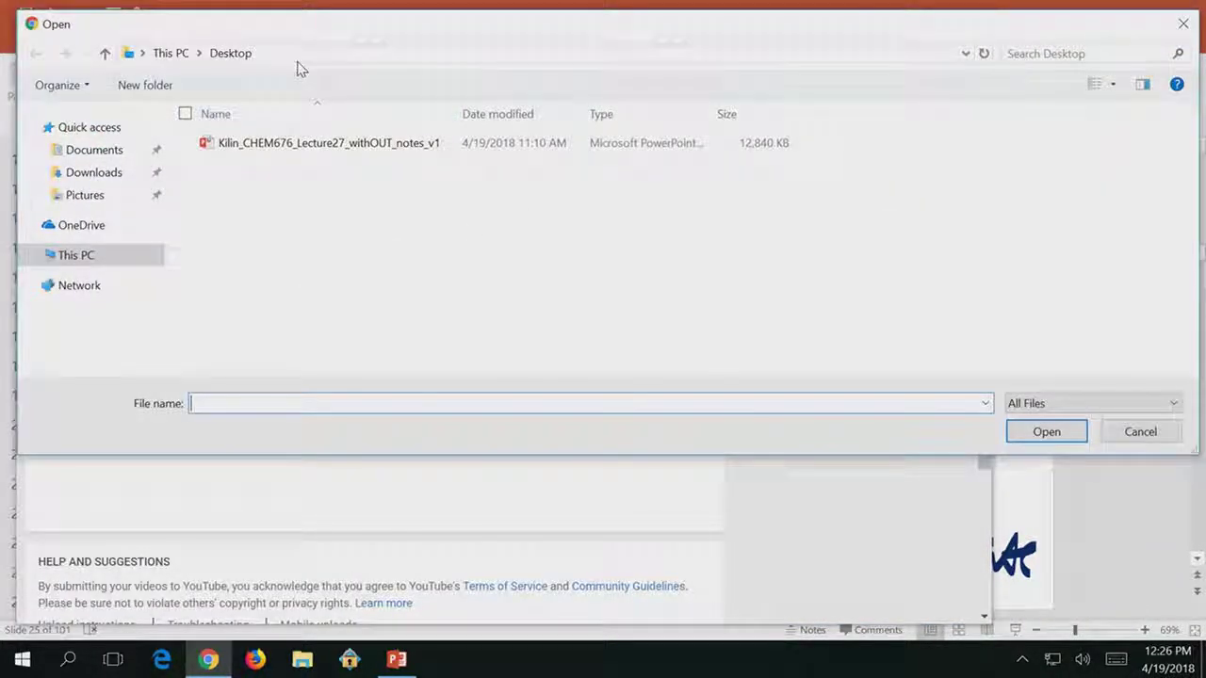
pyautogui.click(104, 260)
pyautogui.doubleClick(551, 298)
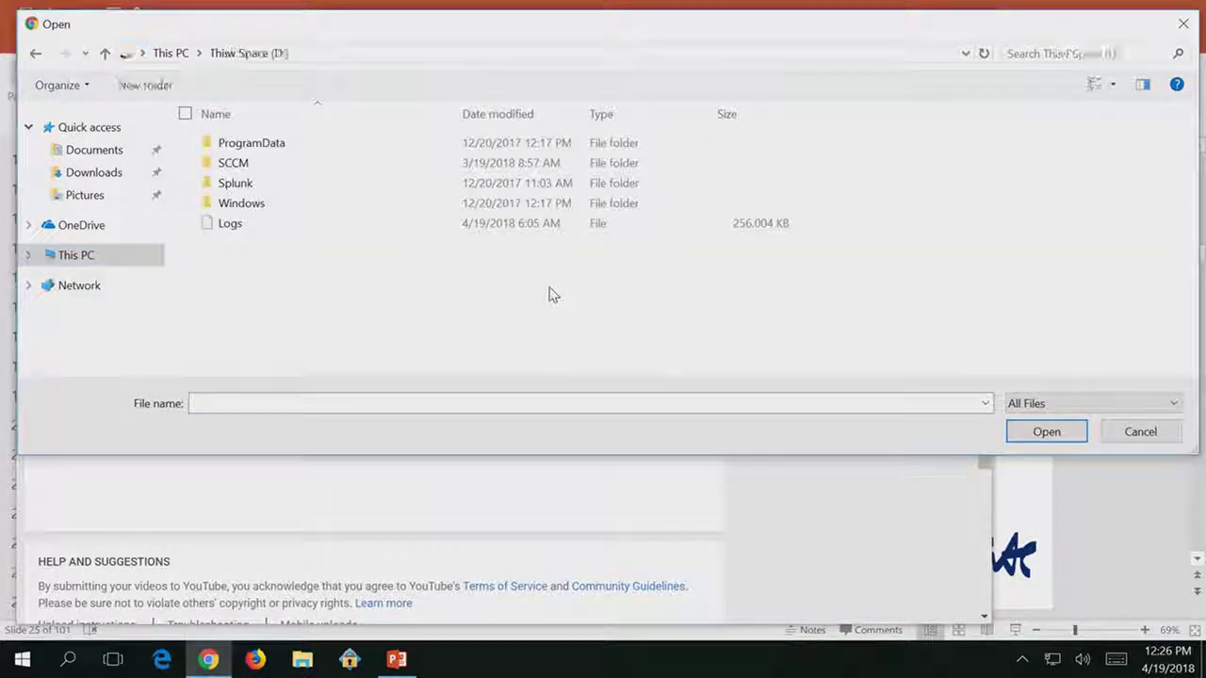
pyautogui.doubleClick(243, 145)
pyautogui.doubleClick(242, 145)
pyautogui.doubleClick(245, 184)
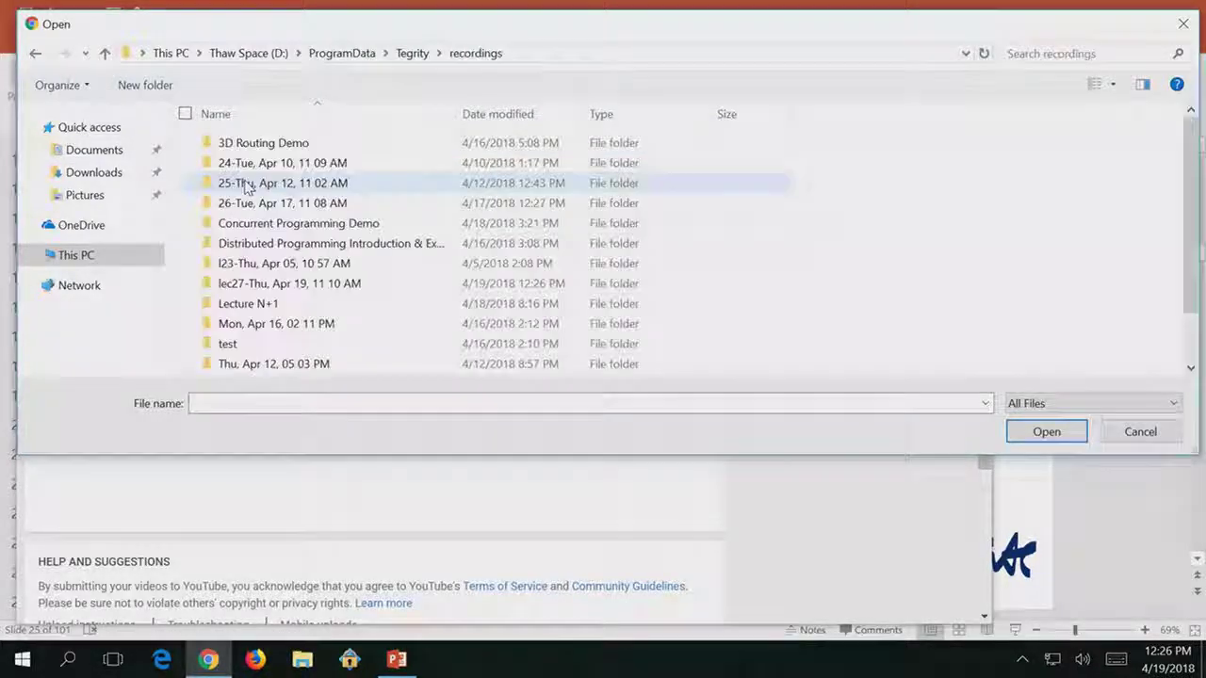
pyautogui.doubleClick(248, 283)
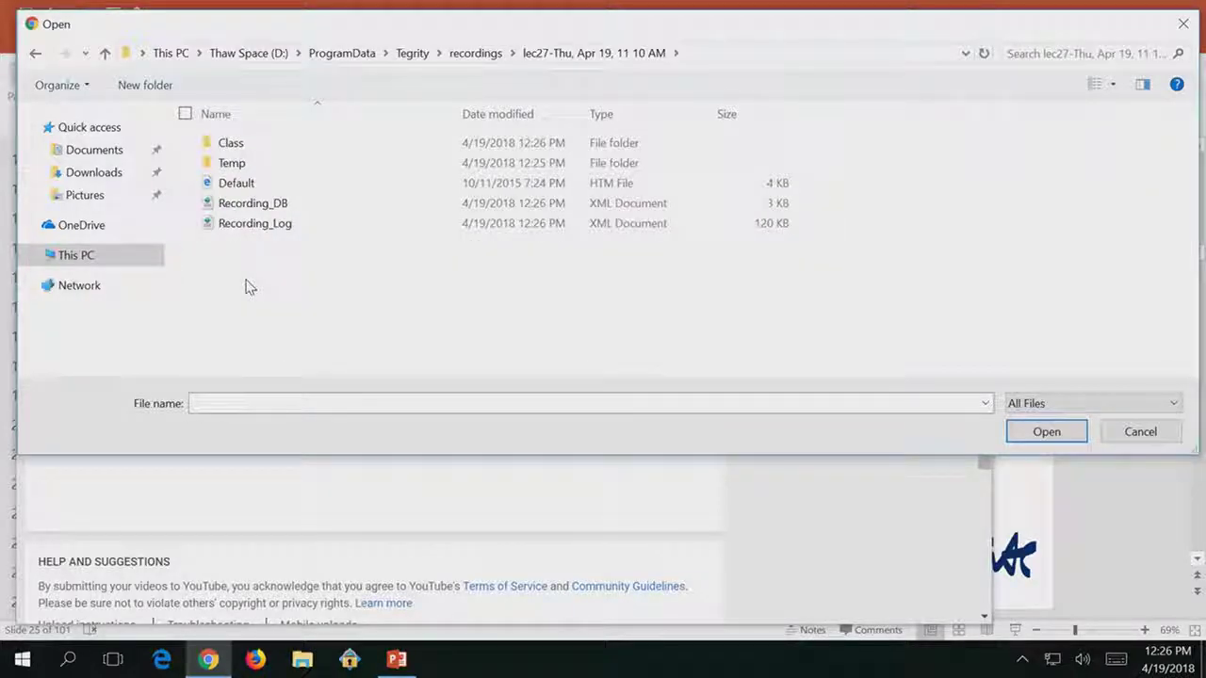
pyautogui.doubleClick(226, 146)
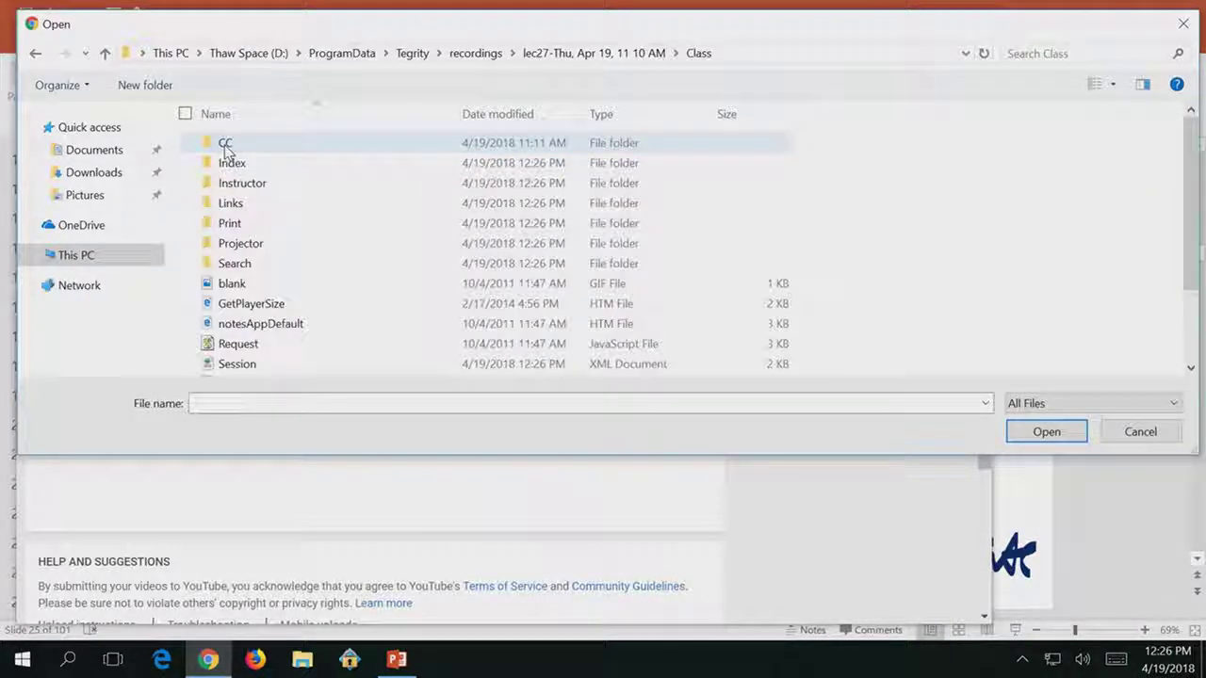
pyautogui.doubleClick(235, 242)
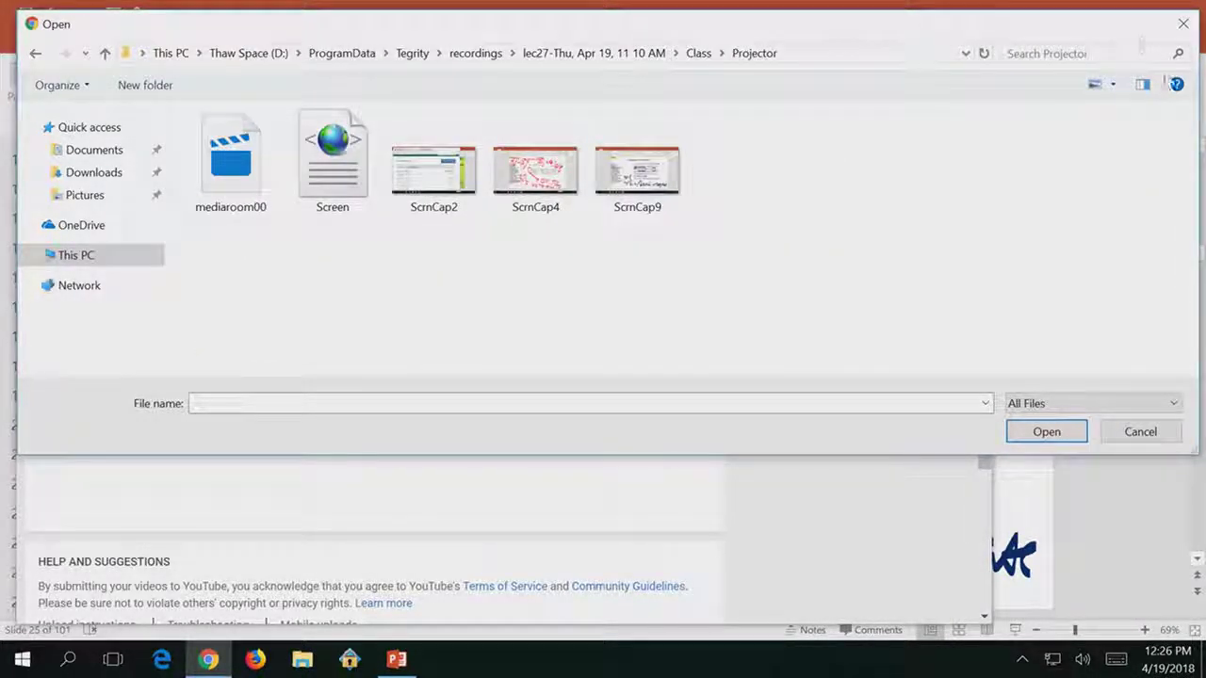
# Switch the picker to Details view and upload mediaroom00 to YouTube.
pyautogui.click(1112, 83)
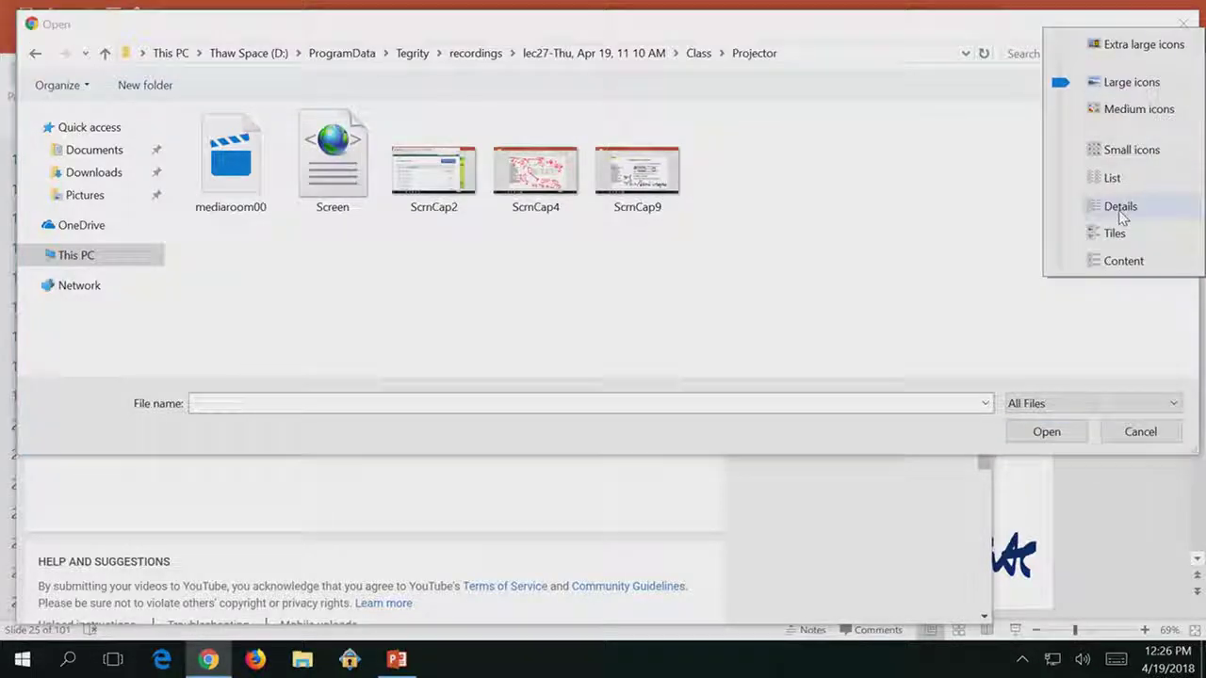
pyautogui.click(1118, 207)
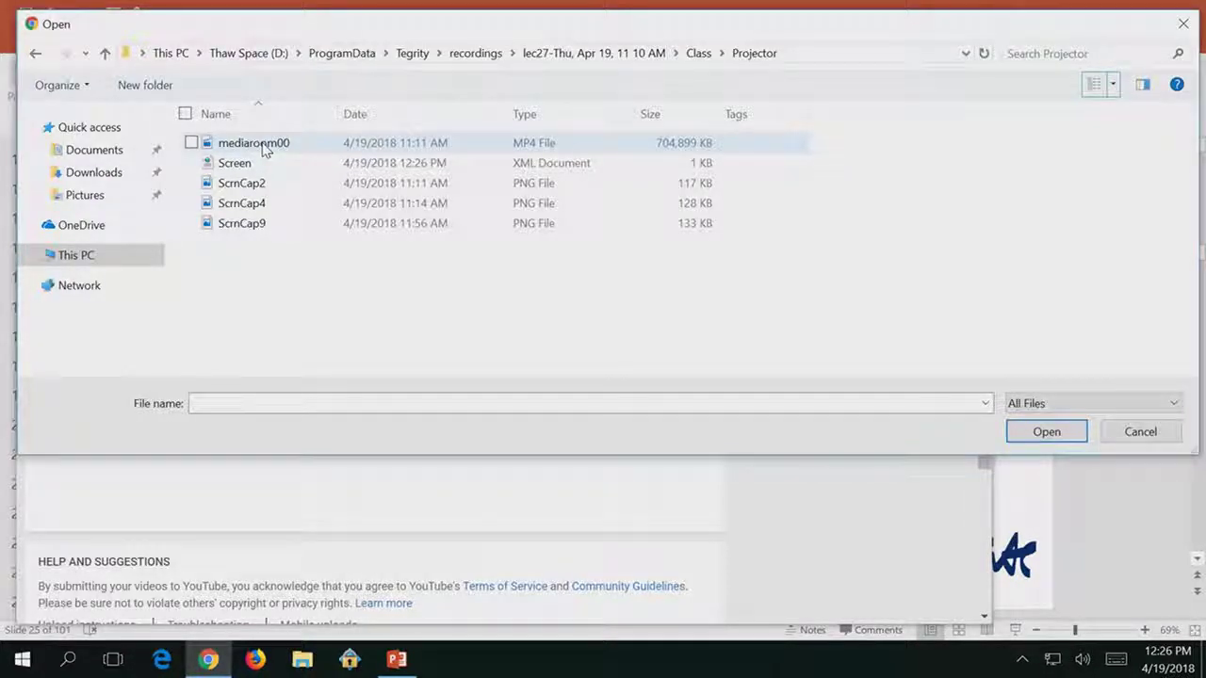
pyautogui.doubleClick(254, 143)
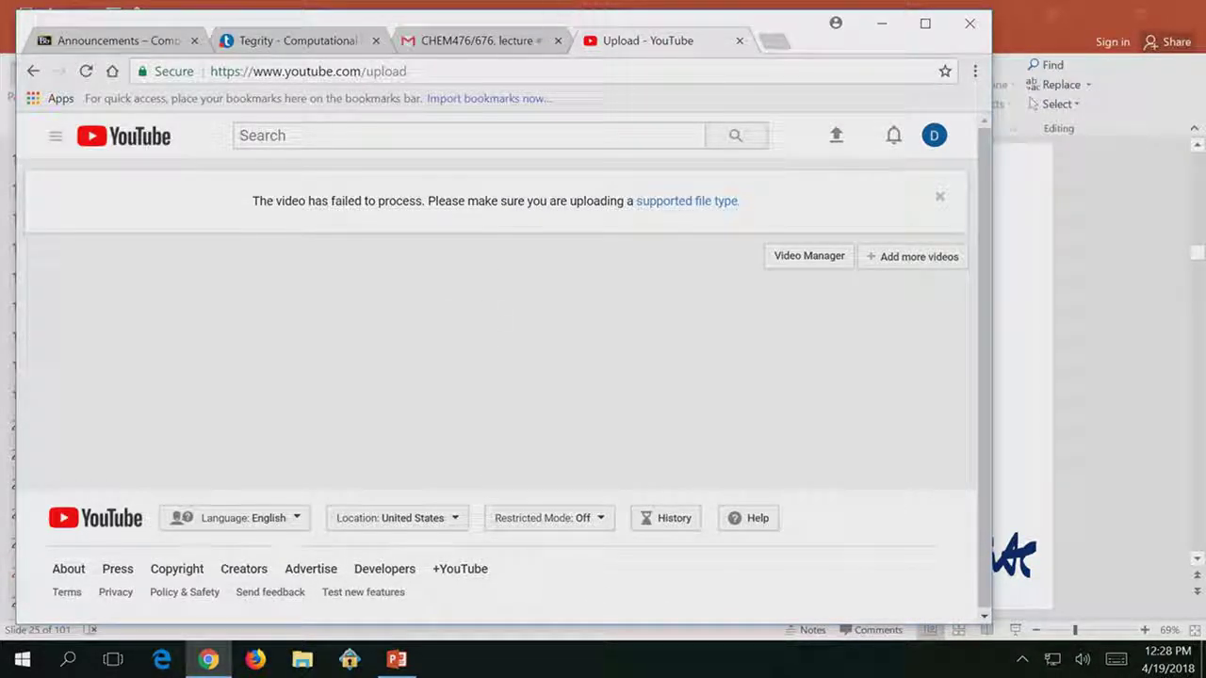
# Send the Gmail reply with audio00.mp4 and Lecture 27 slides, choosing Share & send.
pyautogui.click(498, 43)
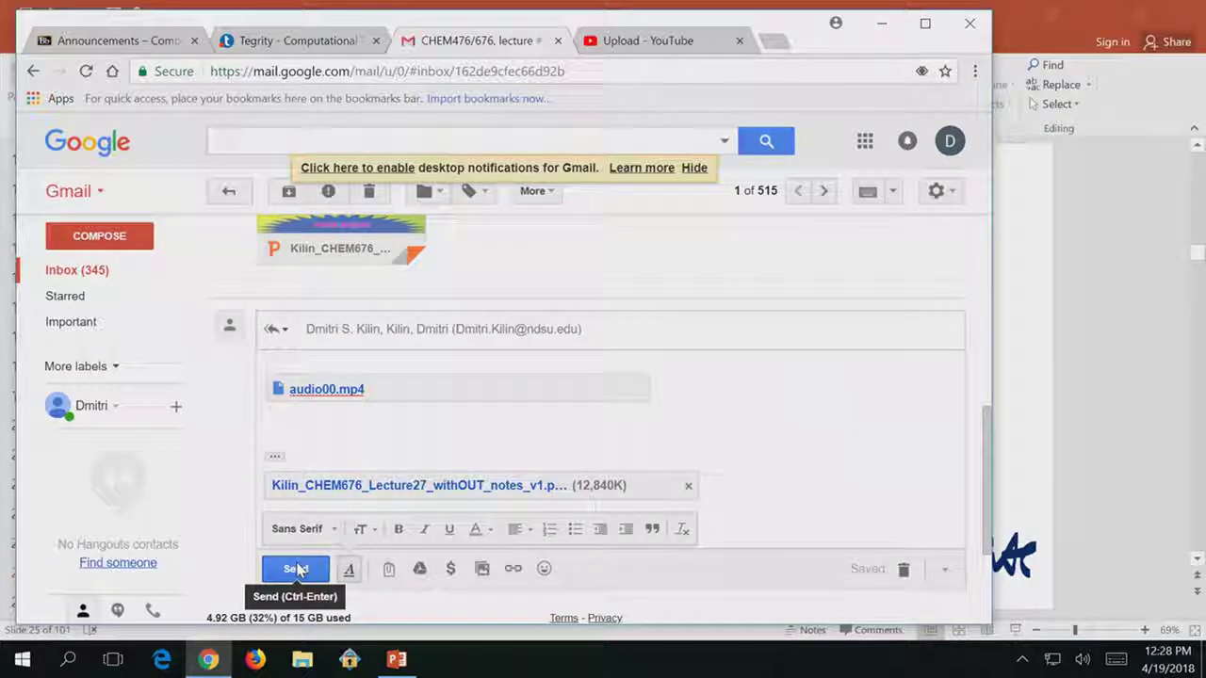
pyautogui.click(297, 569)
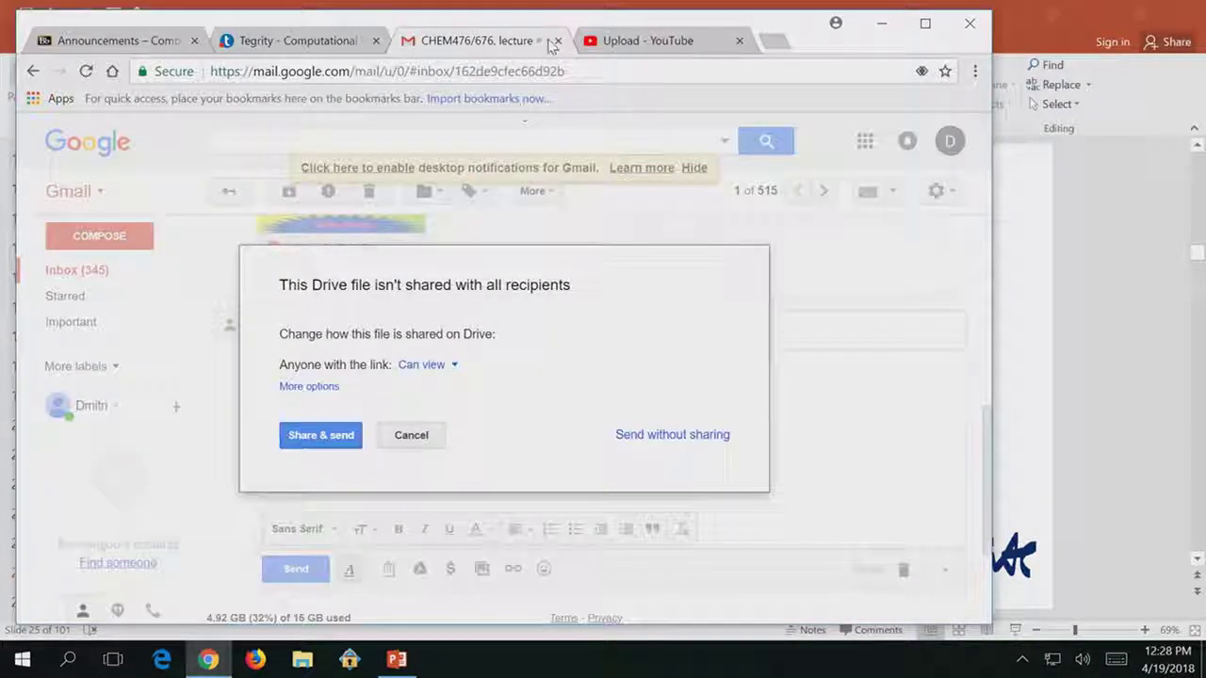
pyautogui.click(321, 435)
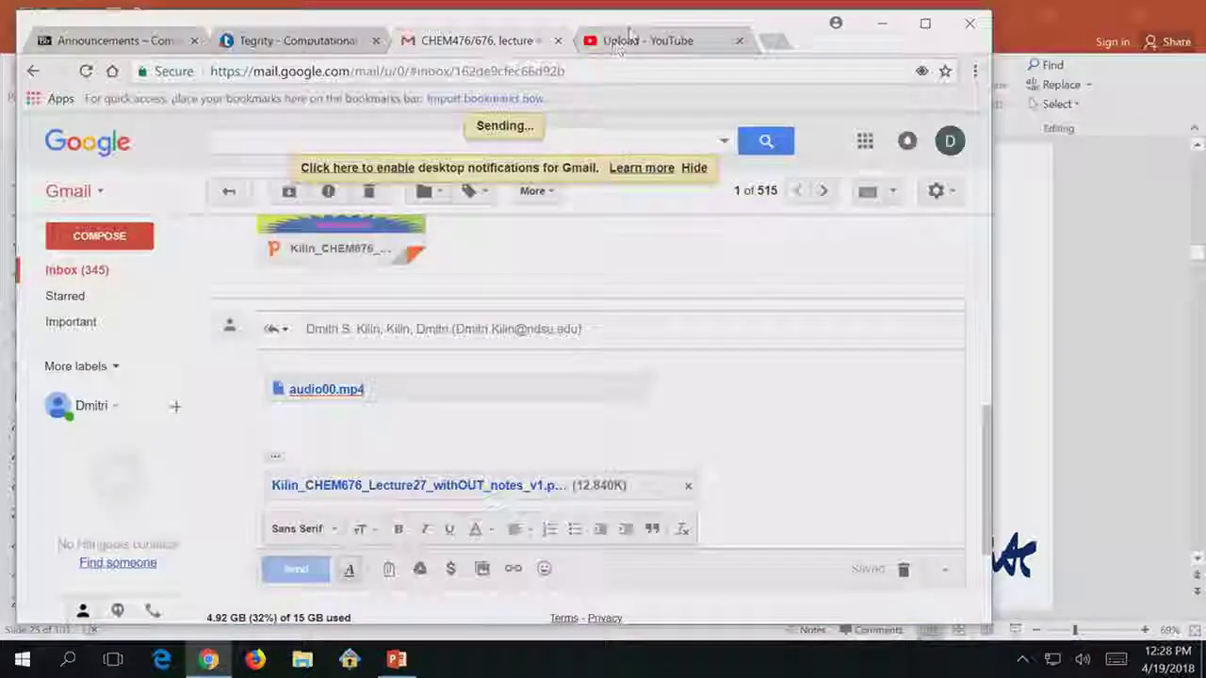
pyautogui.click(631, 38)
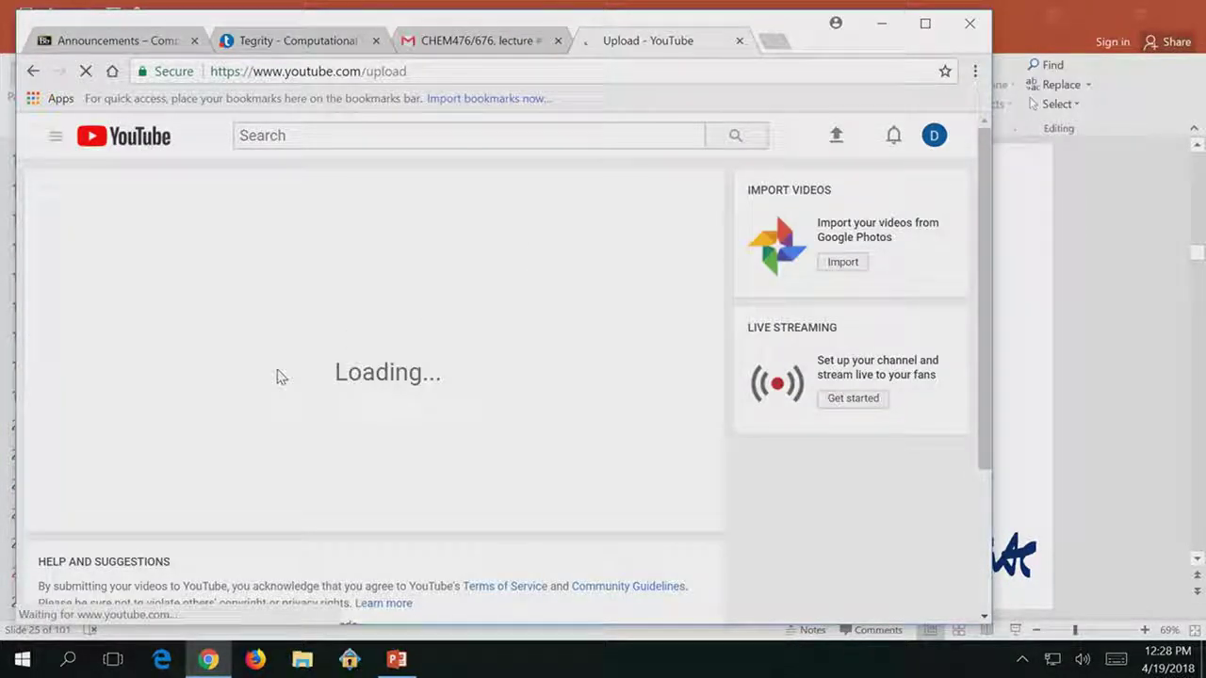
# Upload mediaroom00 to YouTube again, then switch to the Tegrity course recordings tab.
pyautogui.click(383, 279)
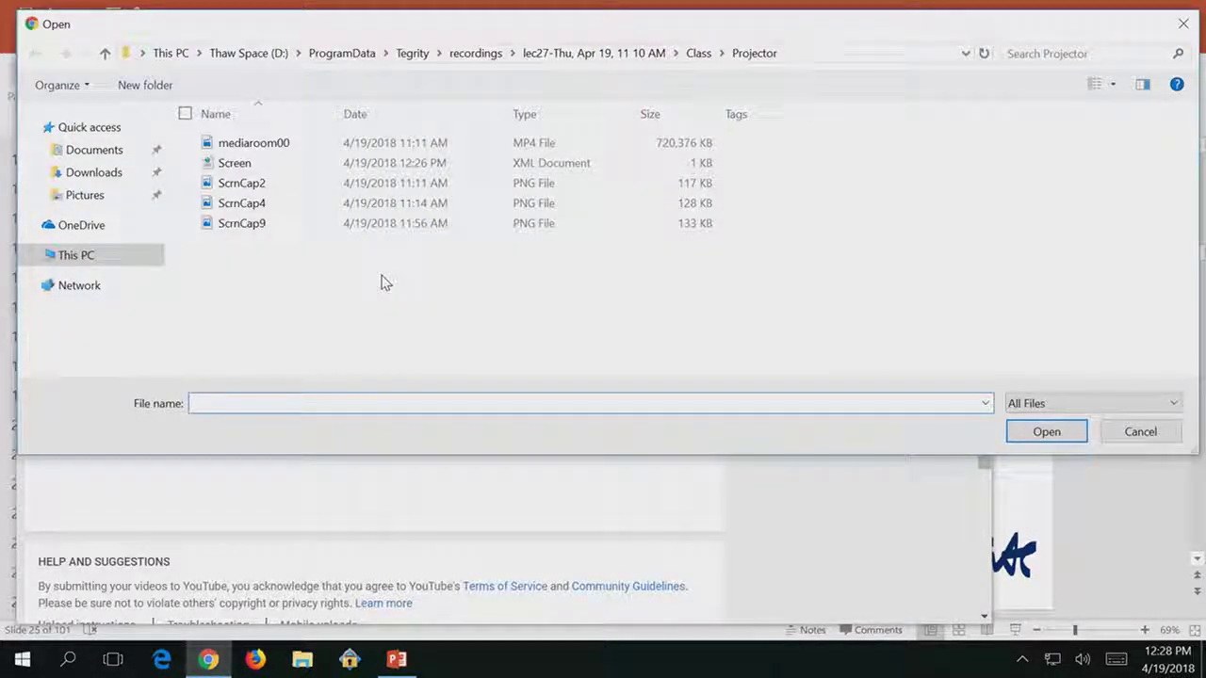
pyautogui.click(271, 146)
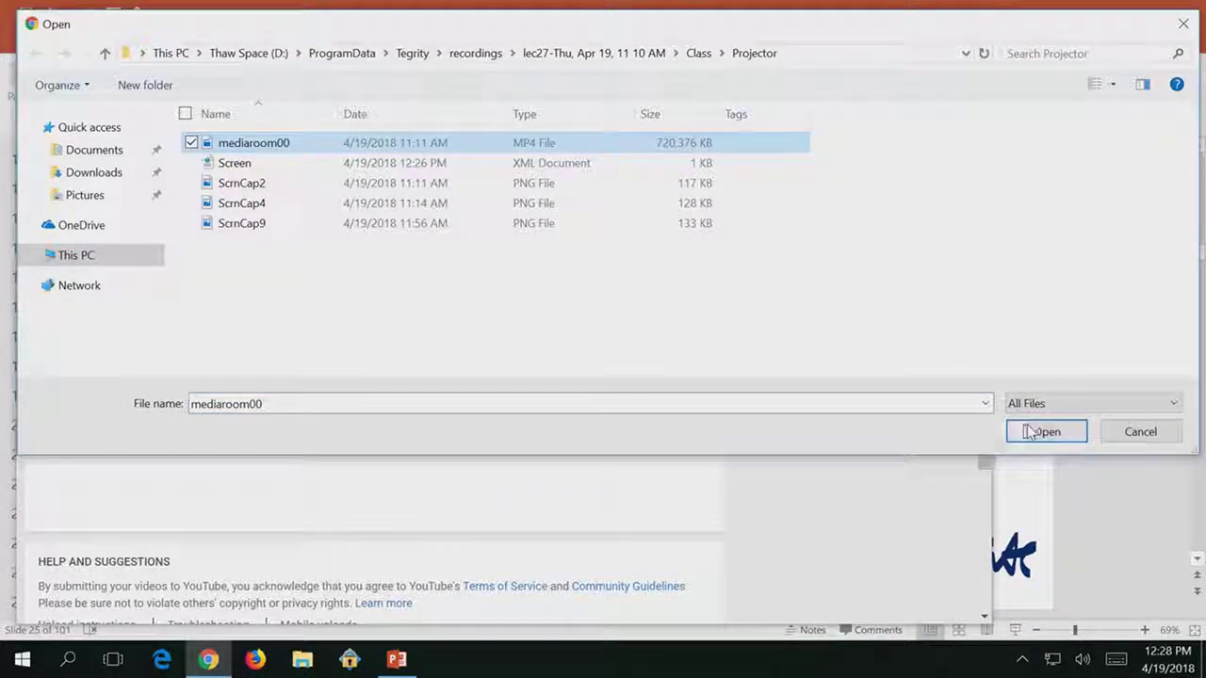
pyautogui.click(1036, 432)
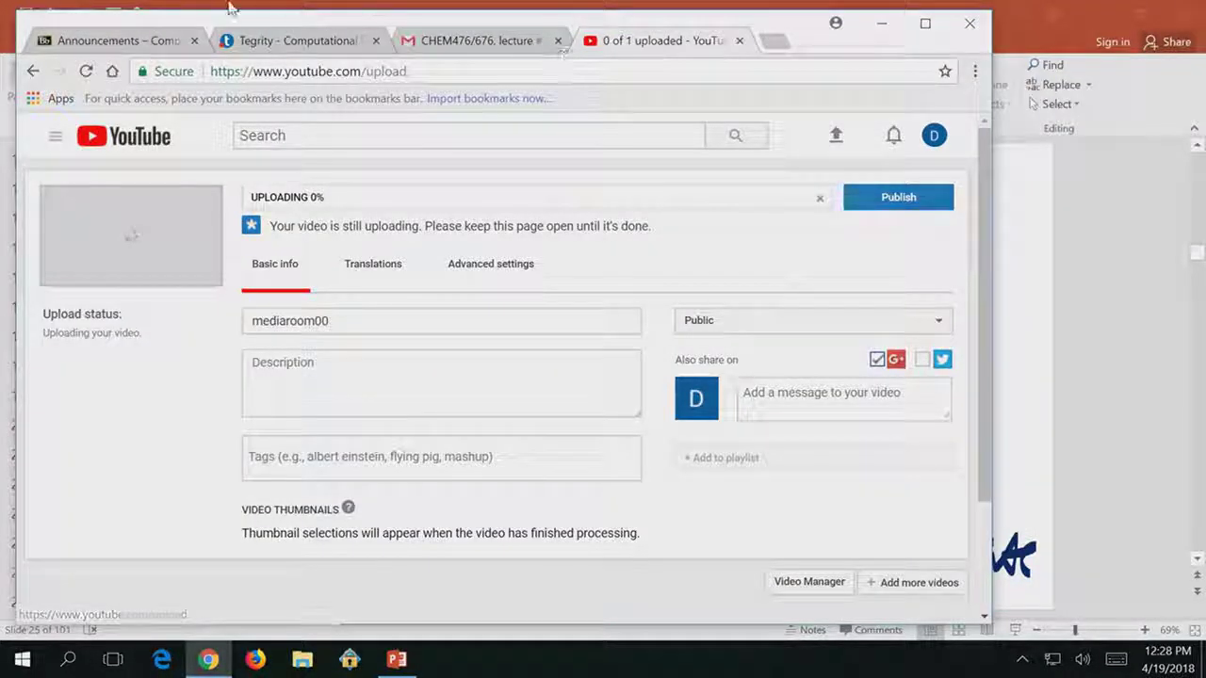
pyautogui.click(264, 43)
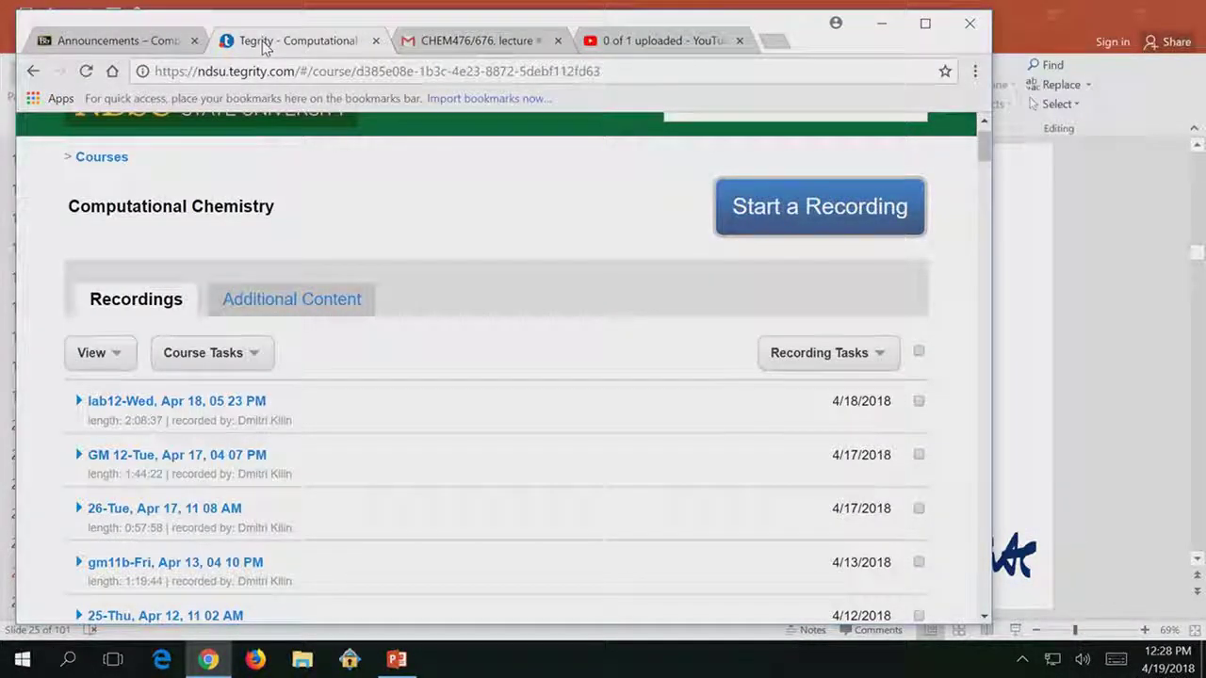
# Start a recording to launch the Tegrity Runner app, and check the network connection status.
pyautogui.click(777, 209)
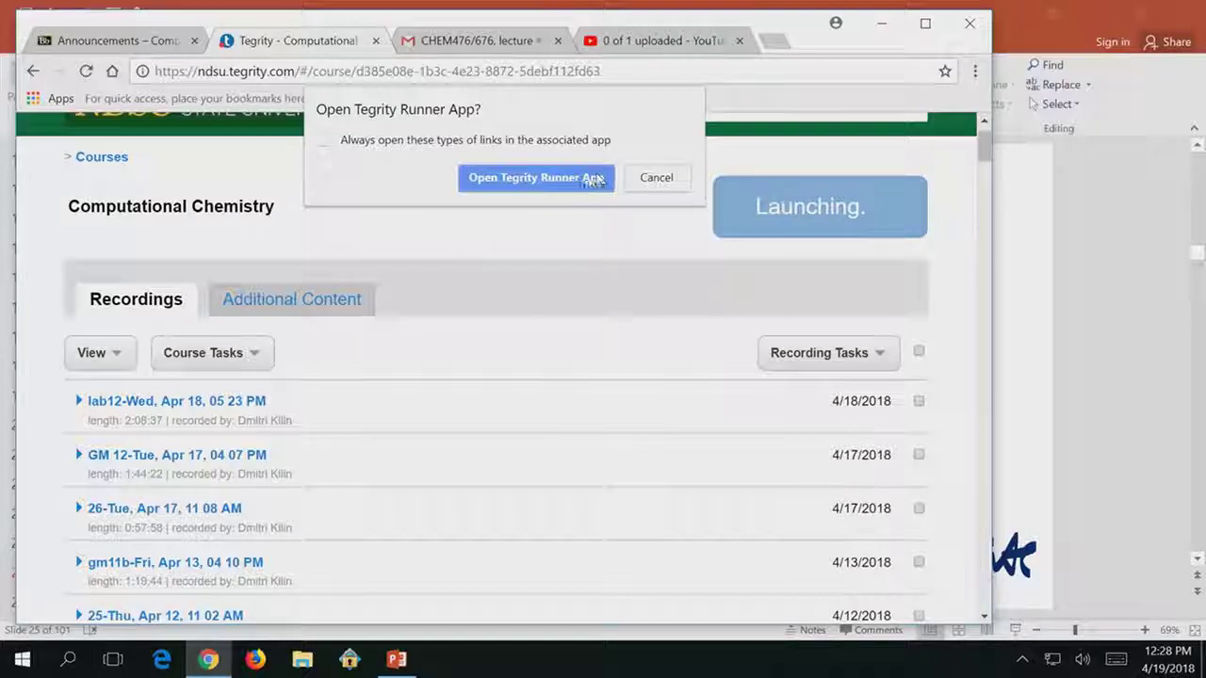
pyautogui.click(586, 179)
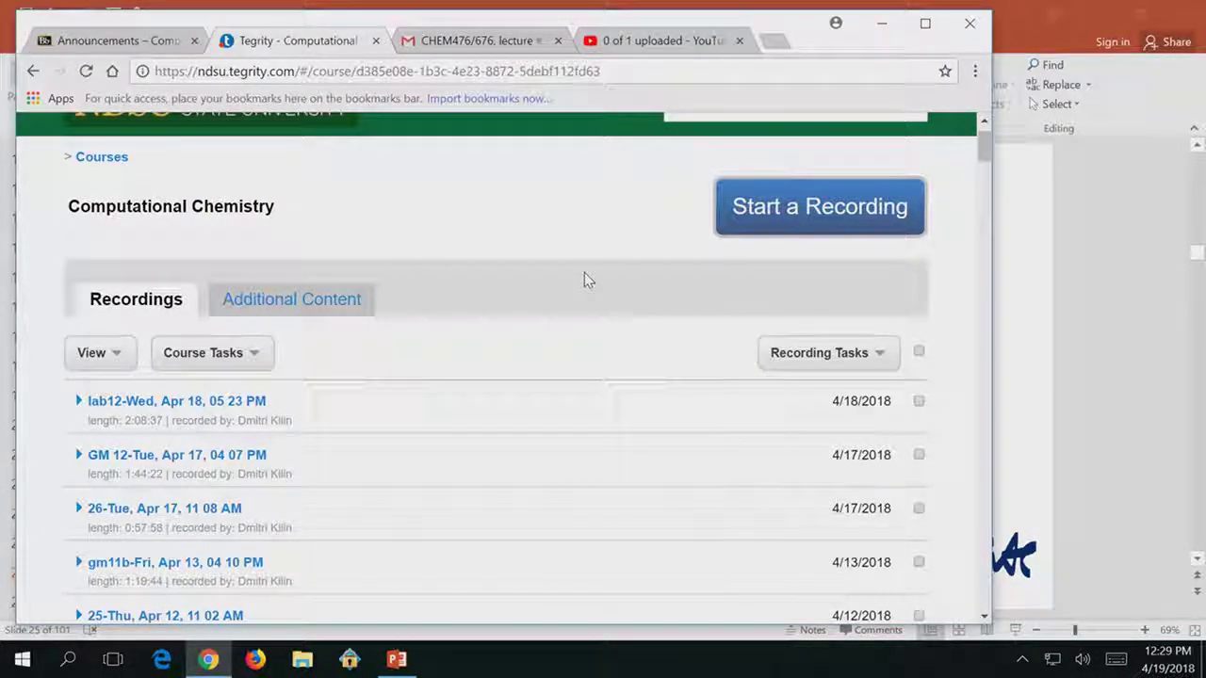
pyautogui.click(1021, 661)
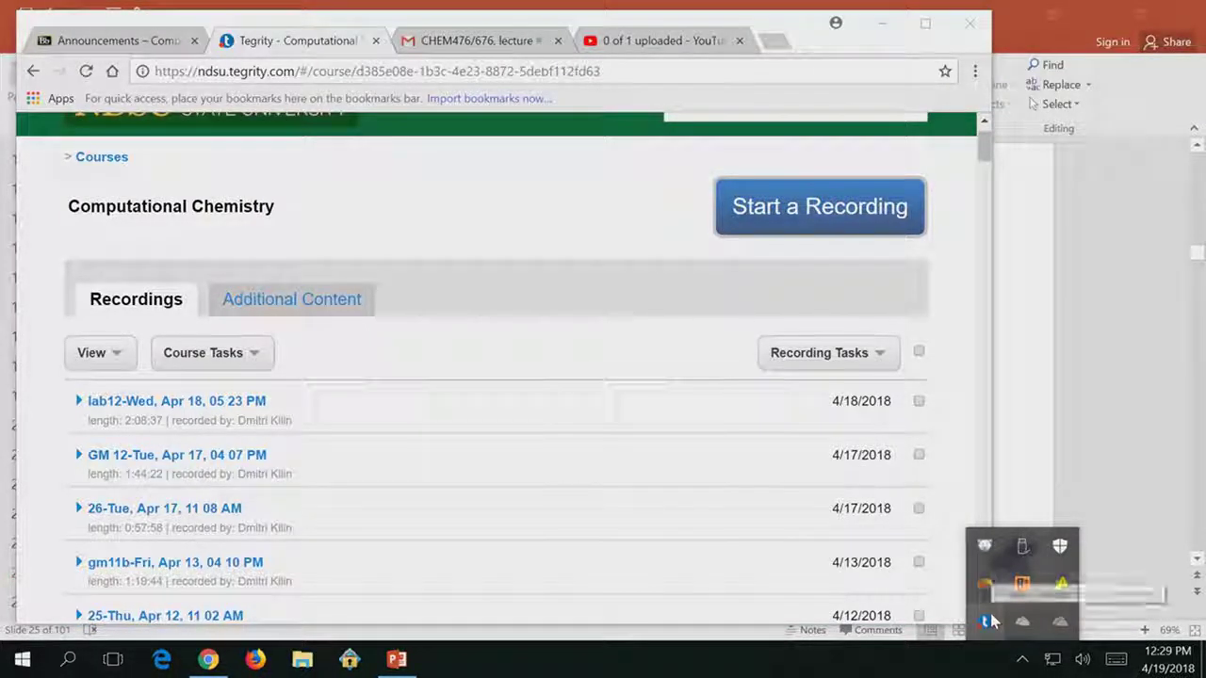
pyautogui.click(1051, 663)
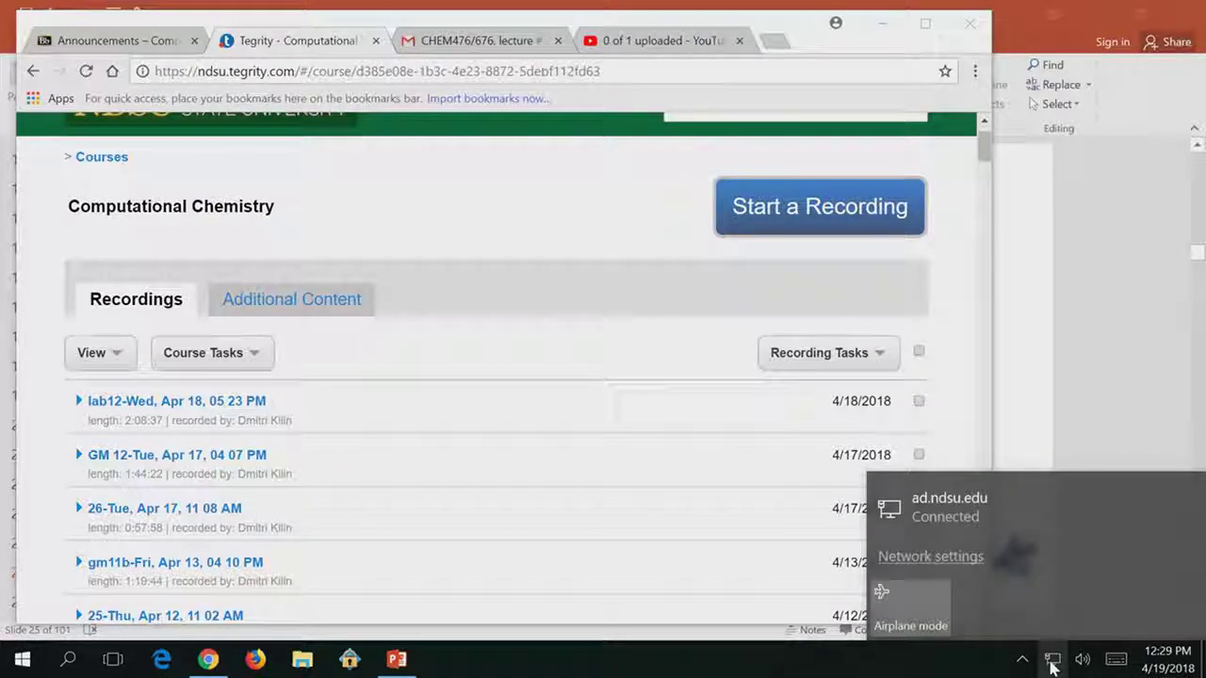
pyautogui.click(1047, 663)
pyautogui.click(1045, 661)
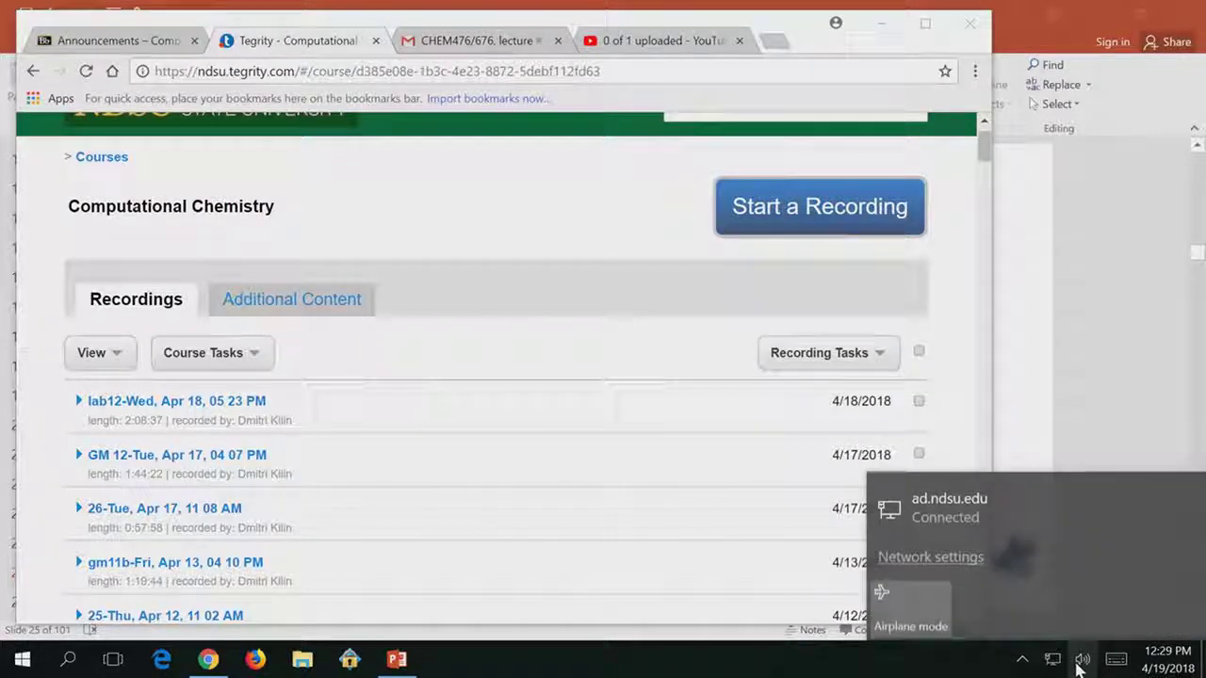
pyautogui.click(1023, 662)
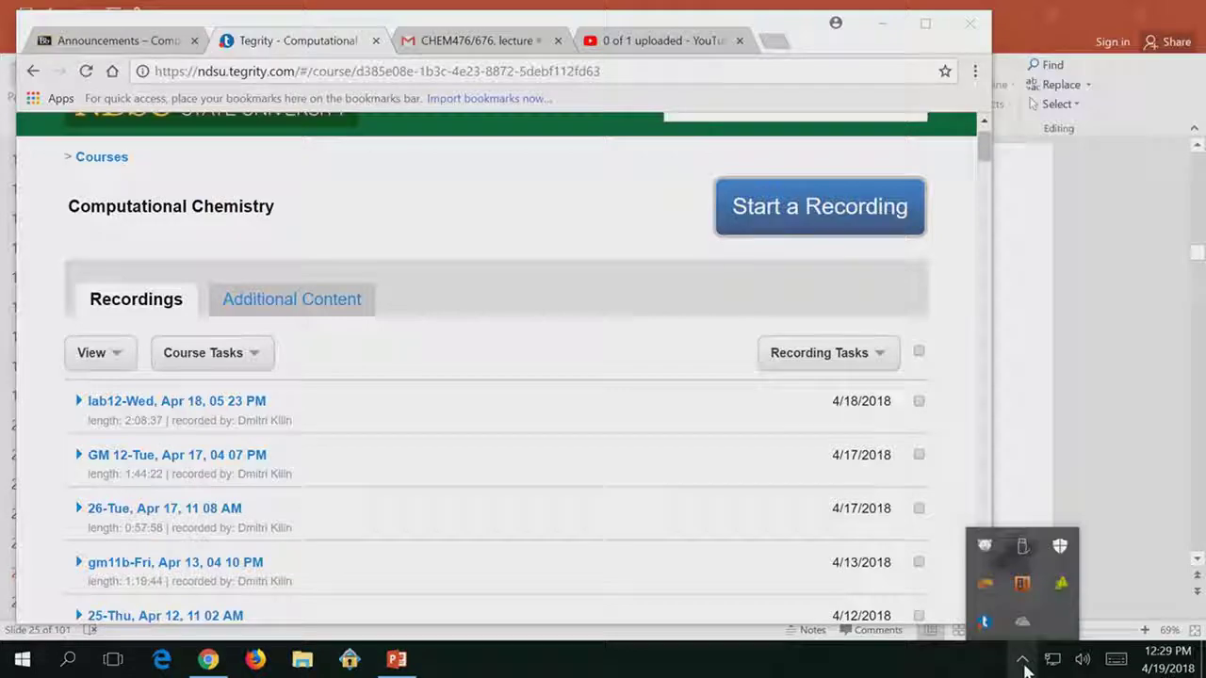
# Relaunch the Tegrity recorder from the course page and allow the Runner app again.
pyautogui.rightClick(987, 625)
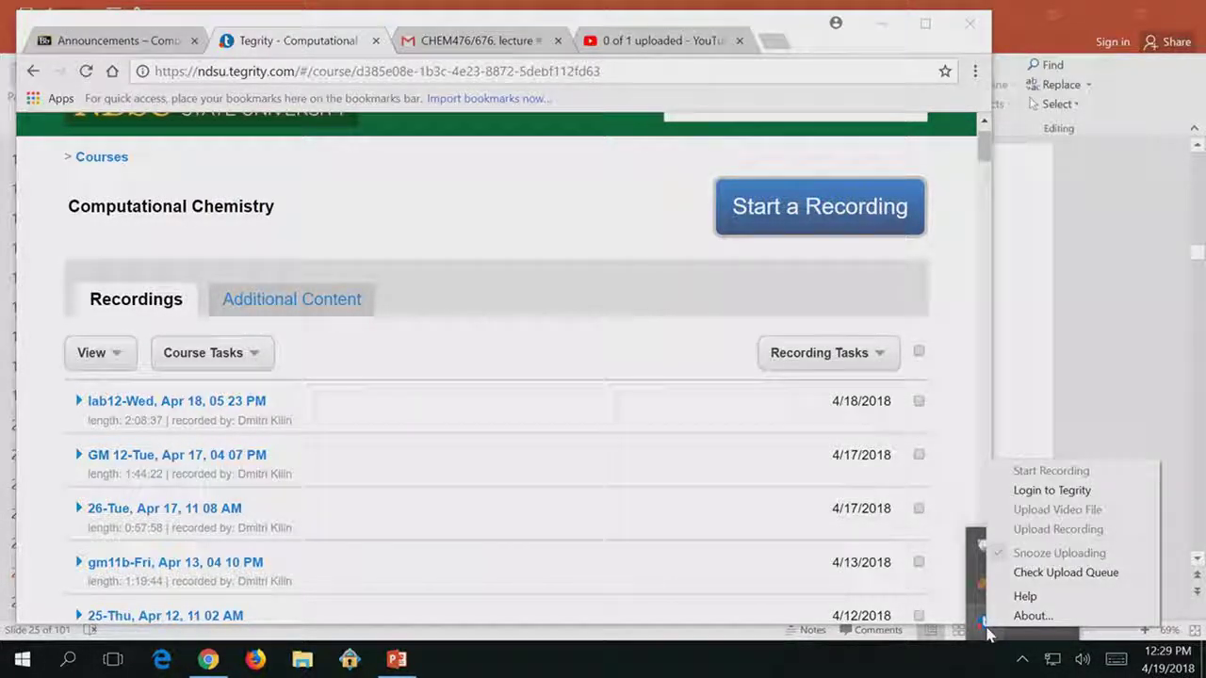
pyautogui.click(982, 637)
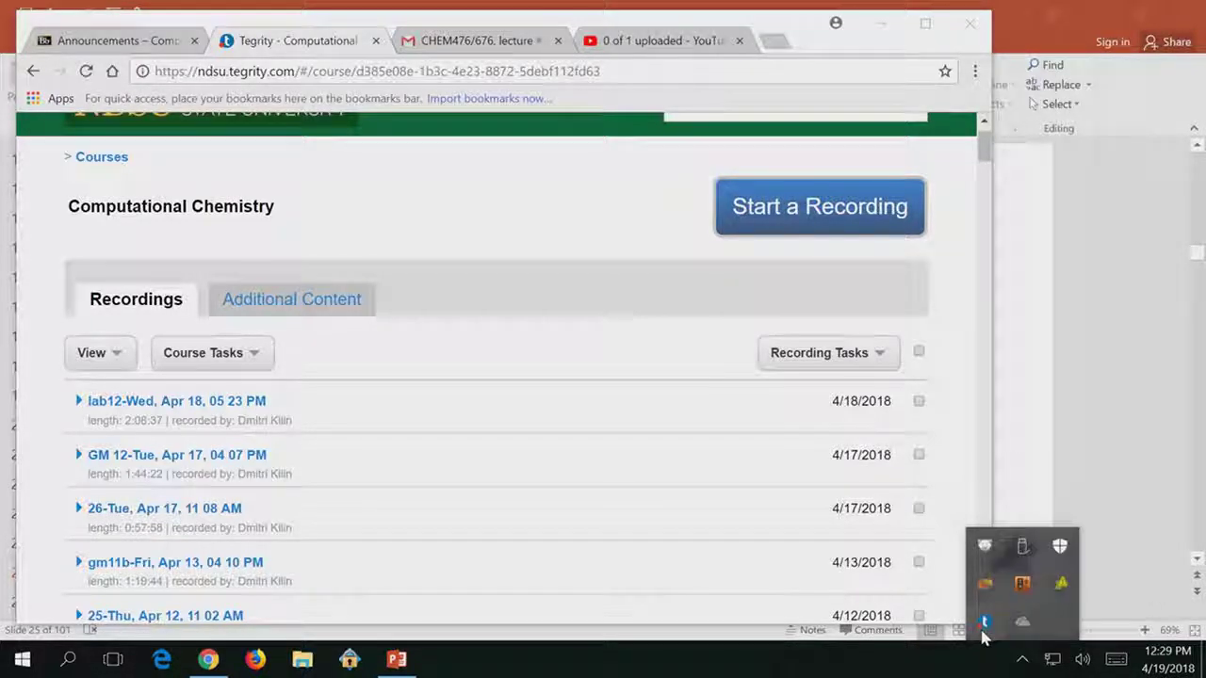
pyautogui.click(1021, 664)
pyautogui.click(1021, 659)
pyautogui.click(829, 217)
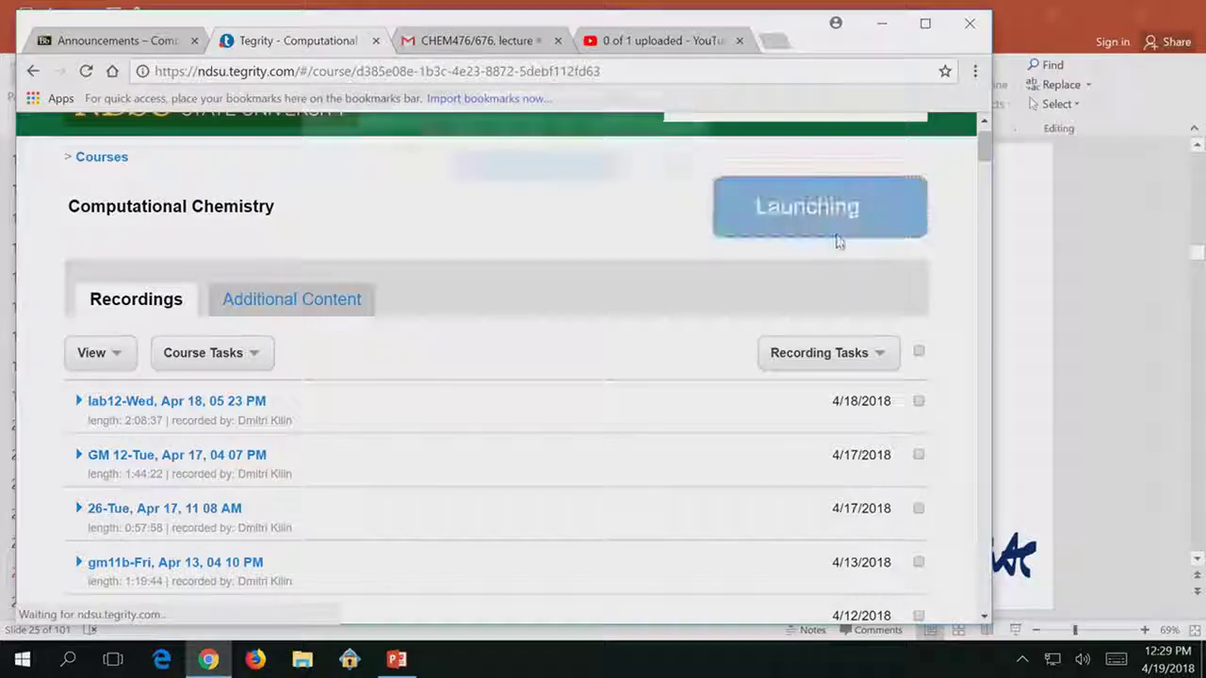
pyautogui.click(536, 175)
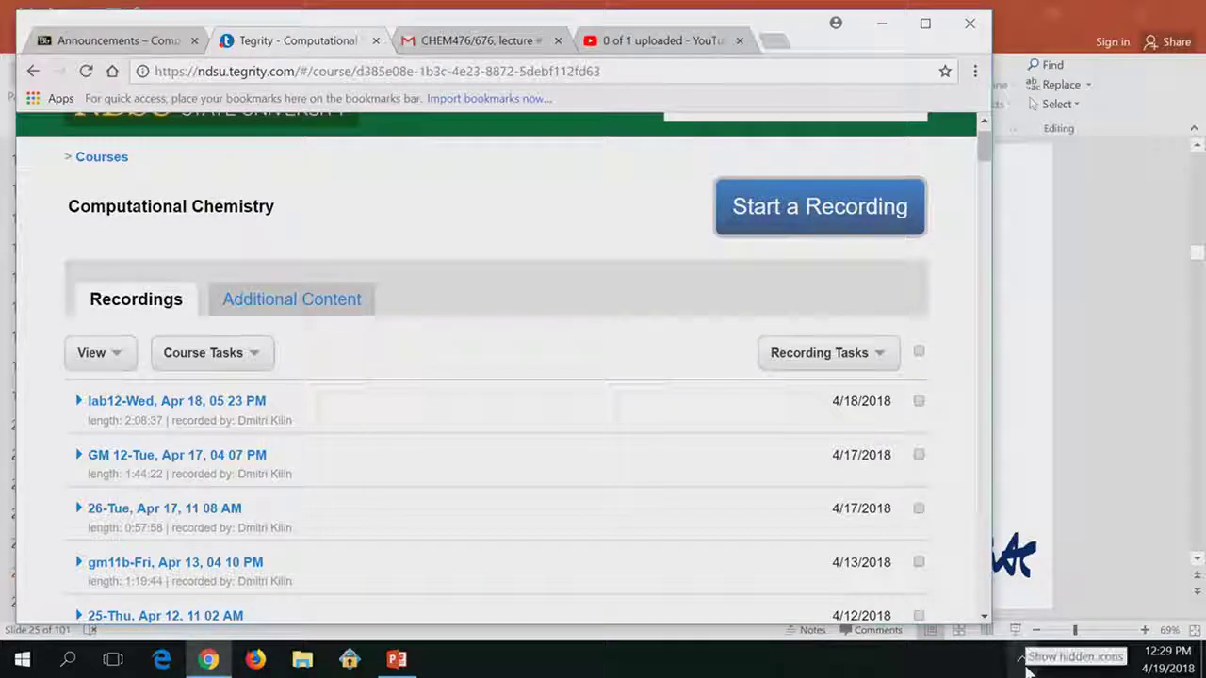
# Choose Login to Tegrity from the Tegrity tray icon's menu.
pyautogui.click(1023, 661)
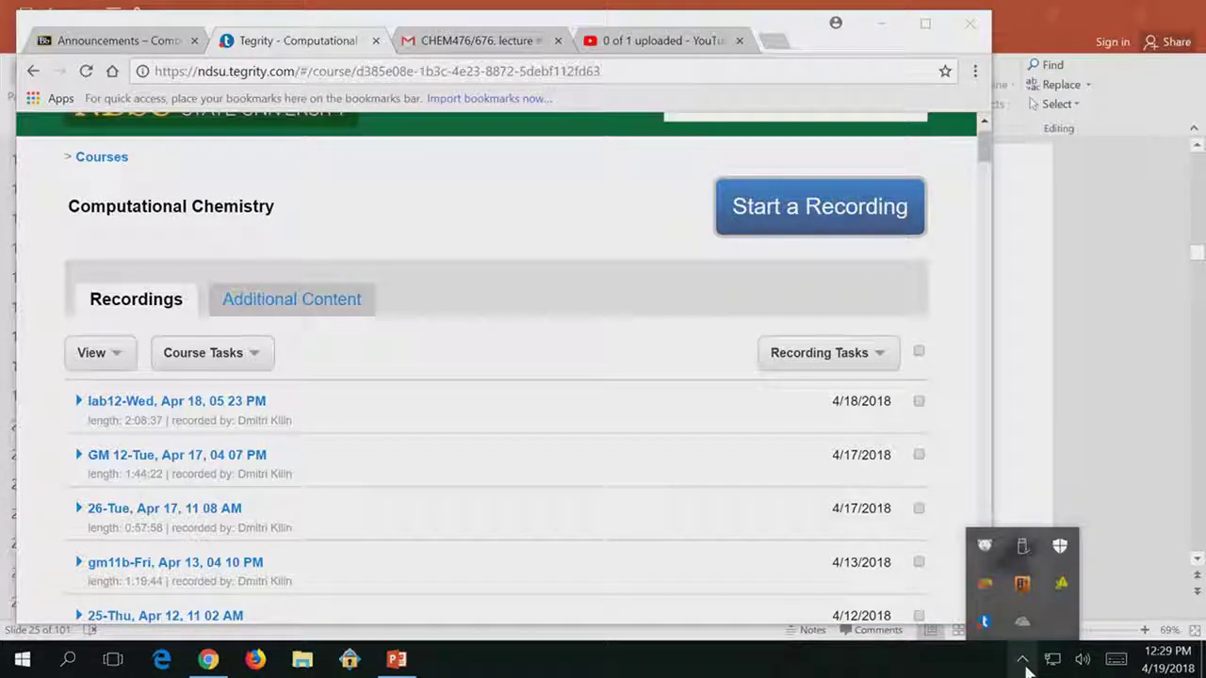
pyautogui.rightClick(989, 624)
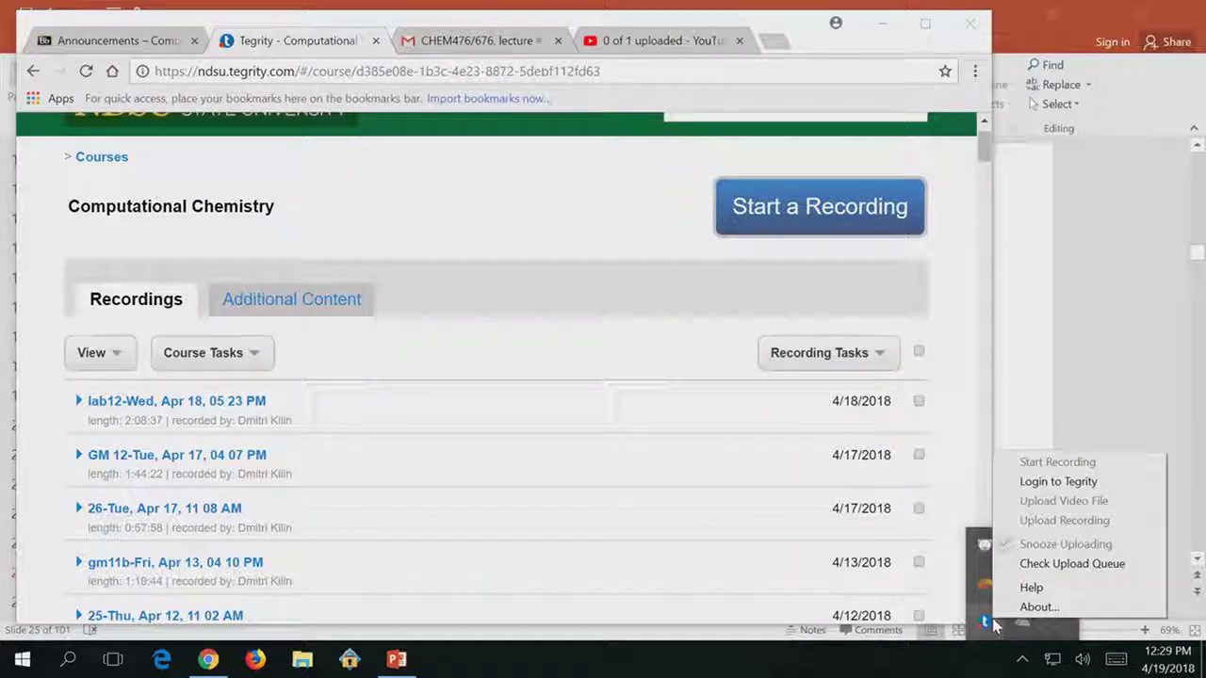
pyautogui.click(1055, 483)
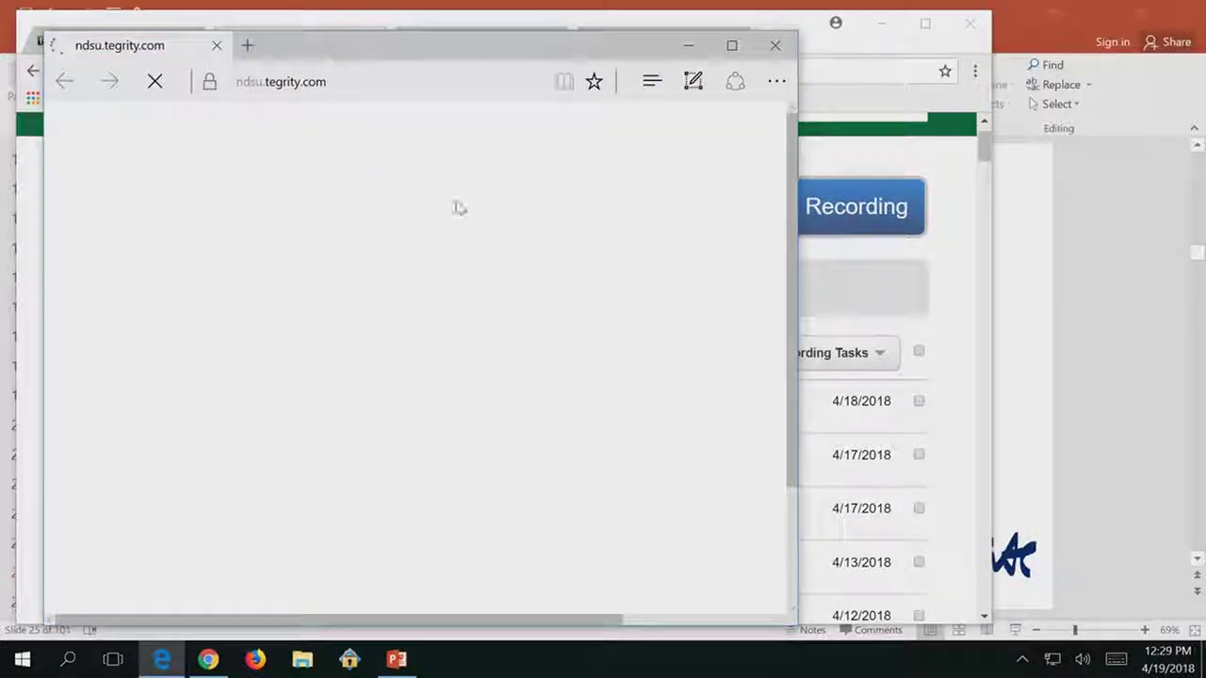
# Enter the instructor's login name and password on Edge's Tegrity login page and submit.
pyautogui.scroll(-3, 479, 399)
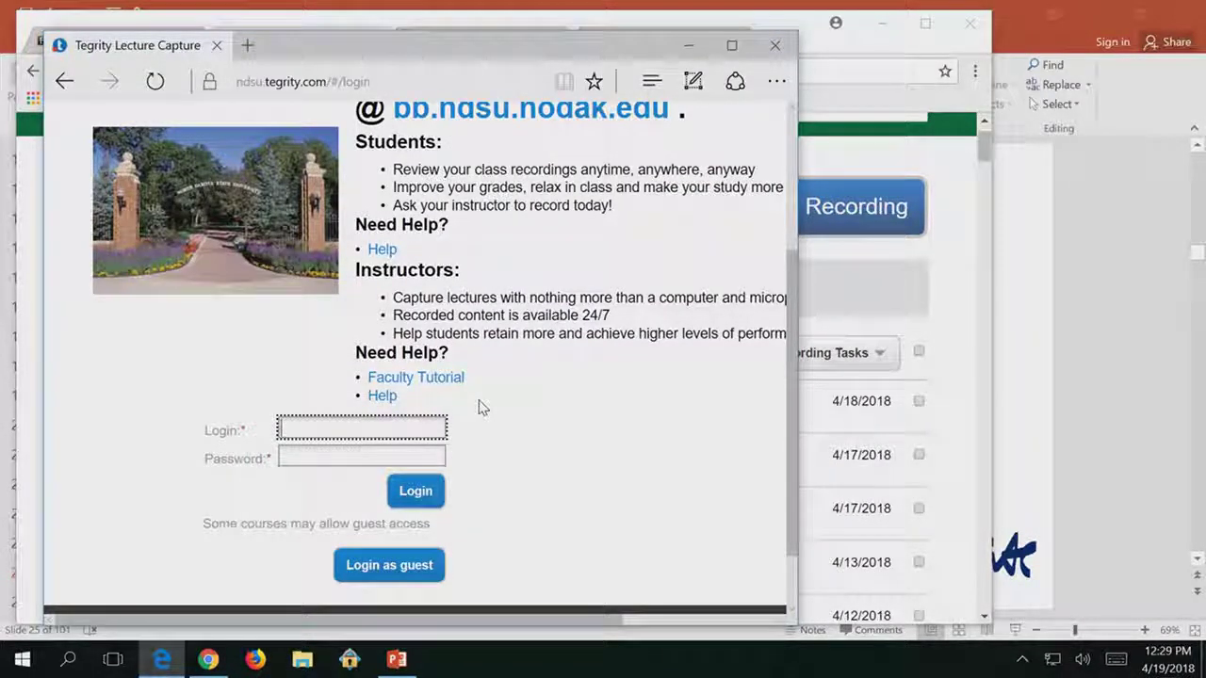
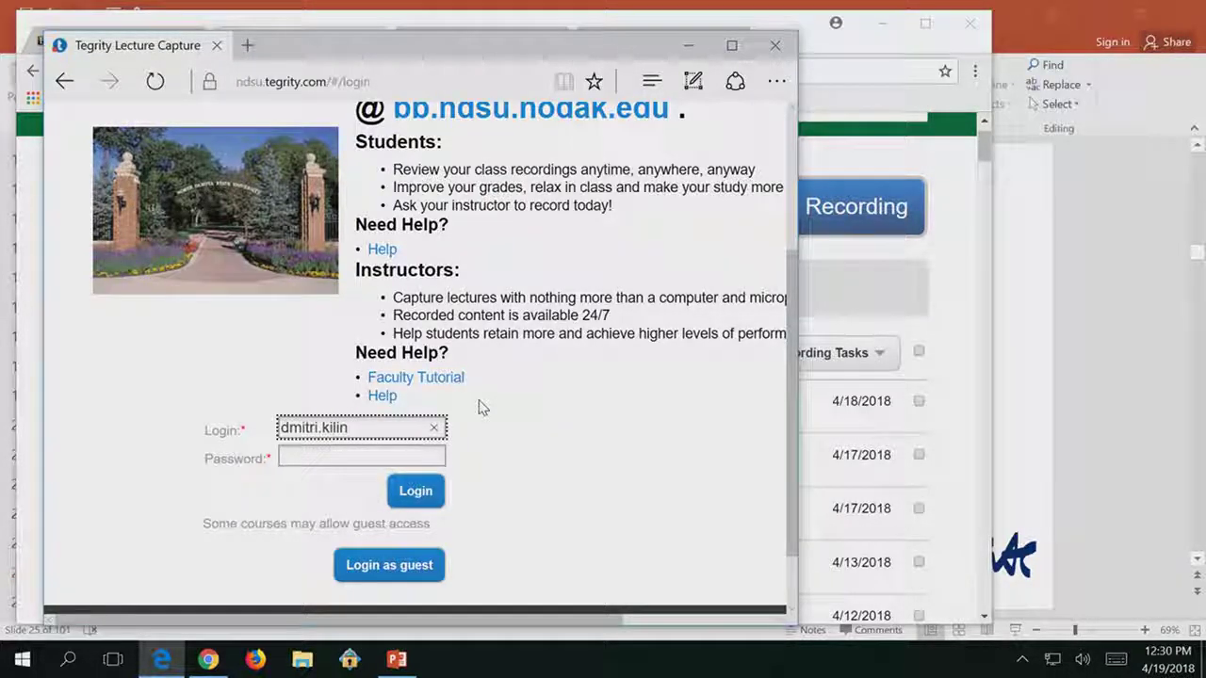
pyautogui.write('•••••••')
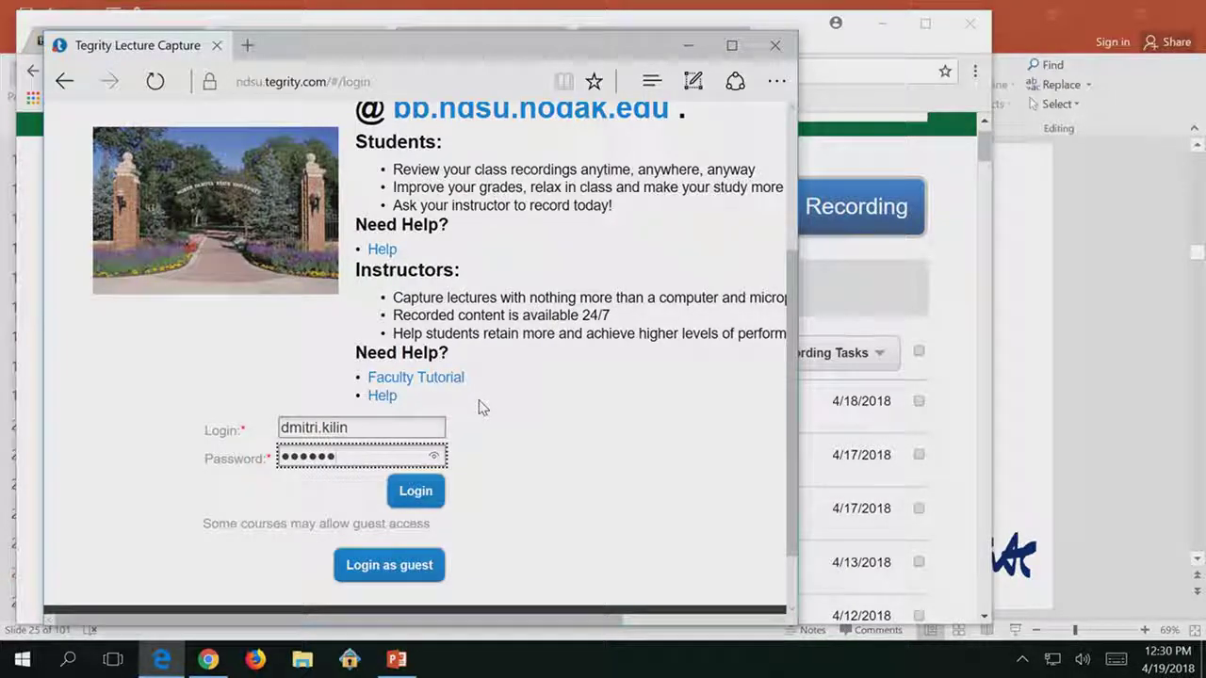
pyautogui.press('Return')
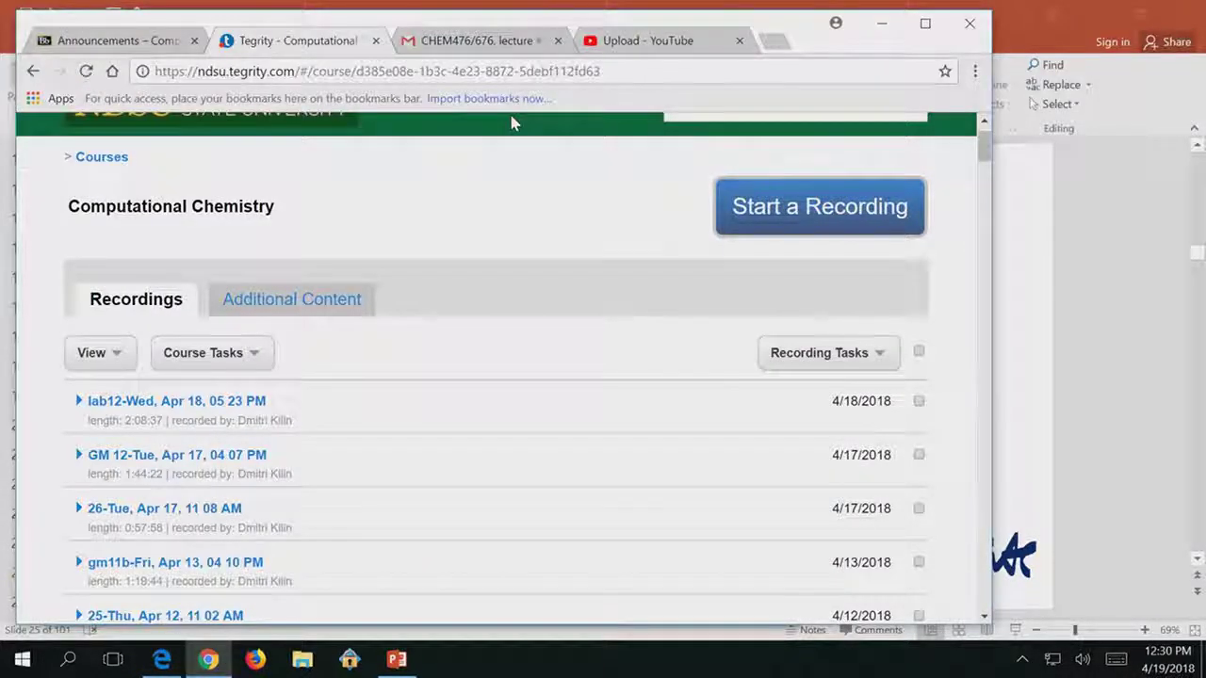
# Close the Tegrity course tab and log out of Blackboard Learn.
pyautogui.scroll(1, 531, 301)
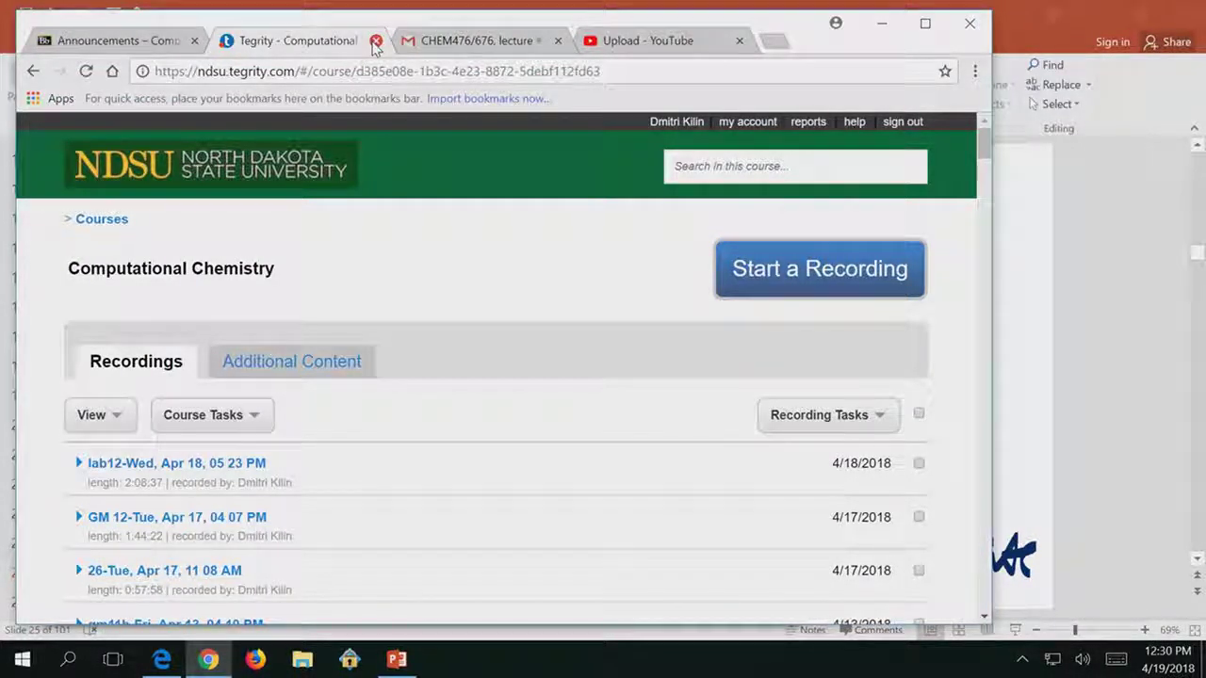
pyautogui.click(376, 42)
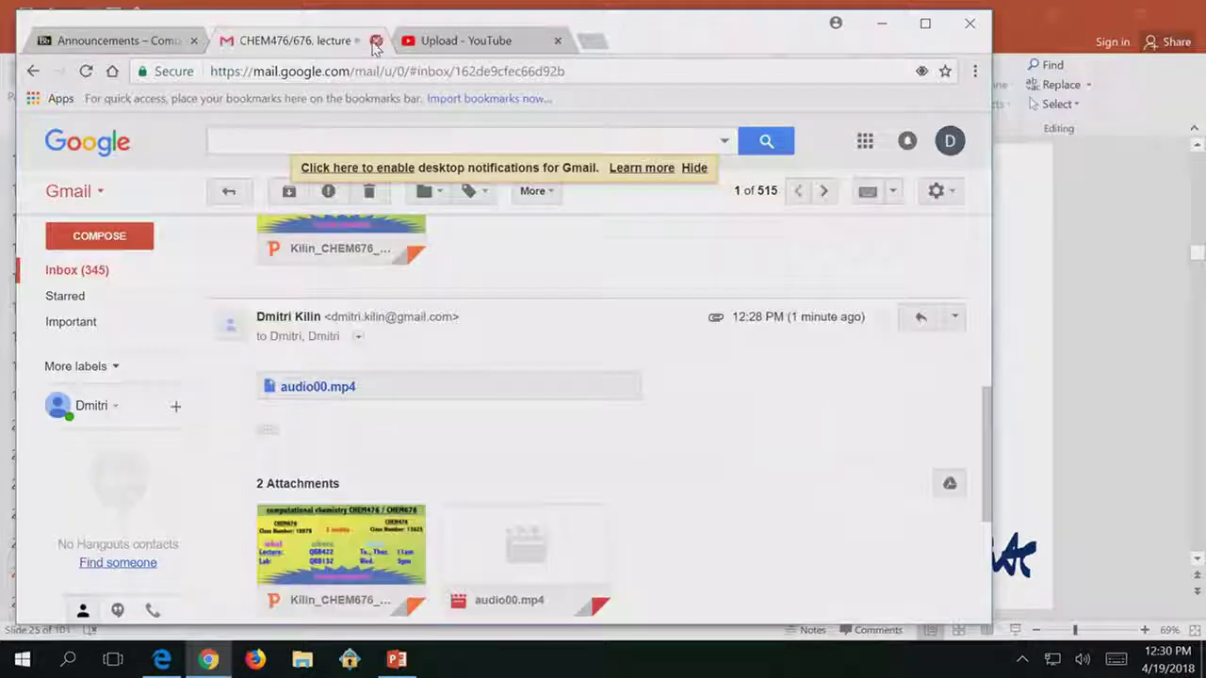
pyautogui.click(103, 42)
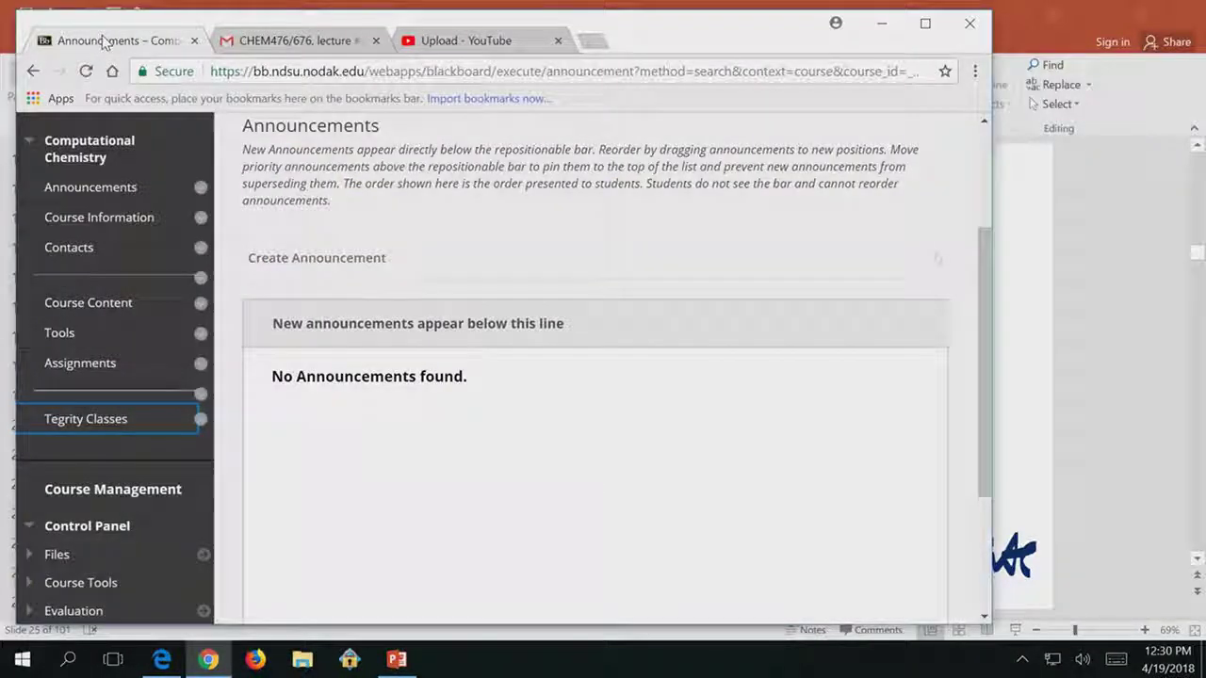
pyautogui.scroll(2, 525, 226)
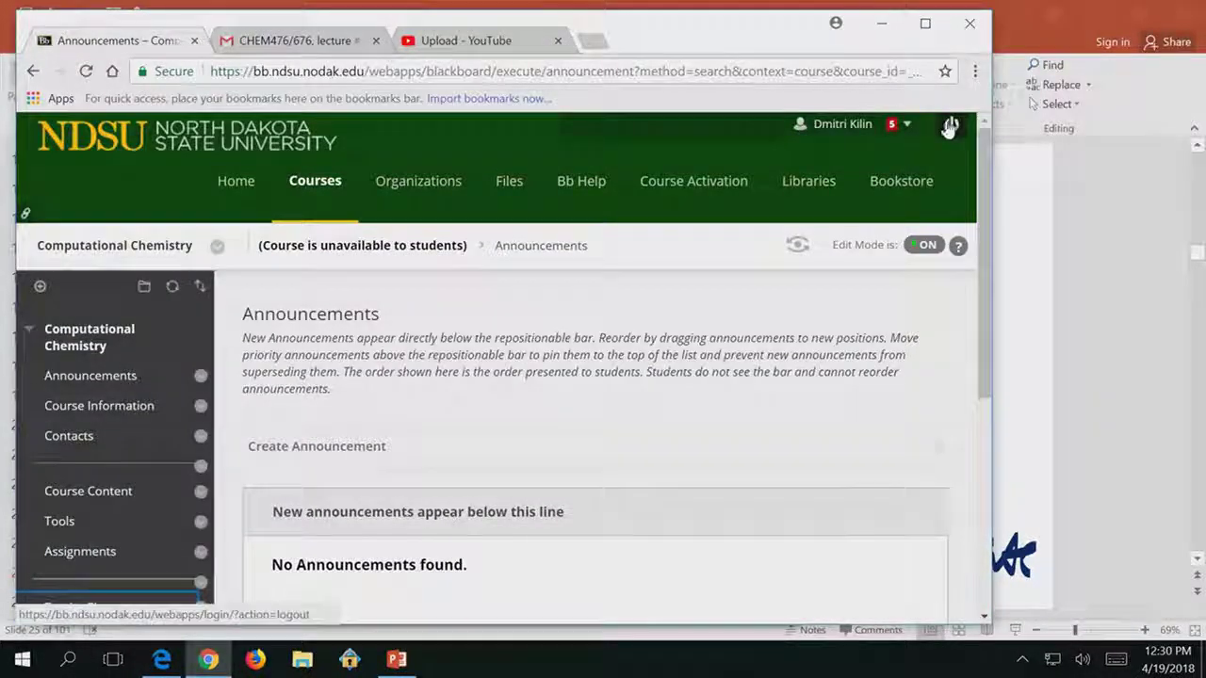
pyautogui.click(847, 123)
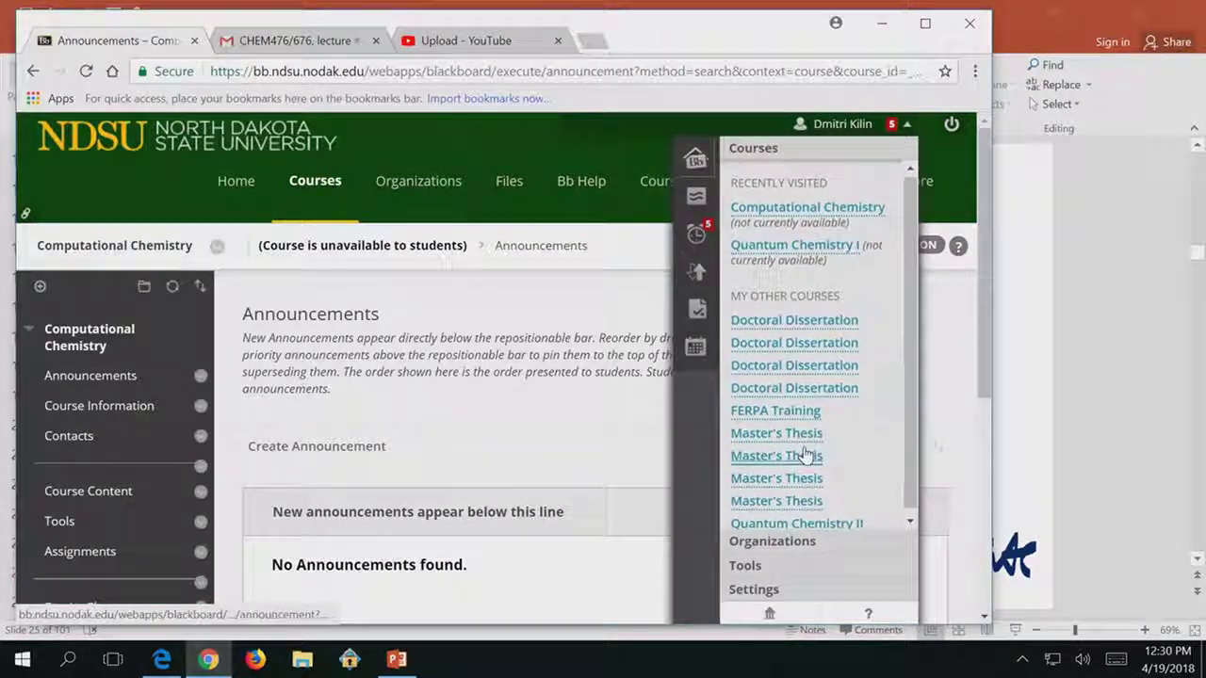
pyautogui.click(952, 130)
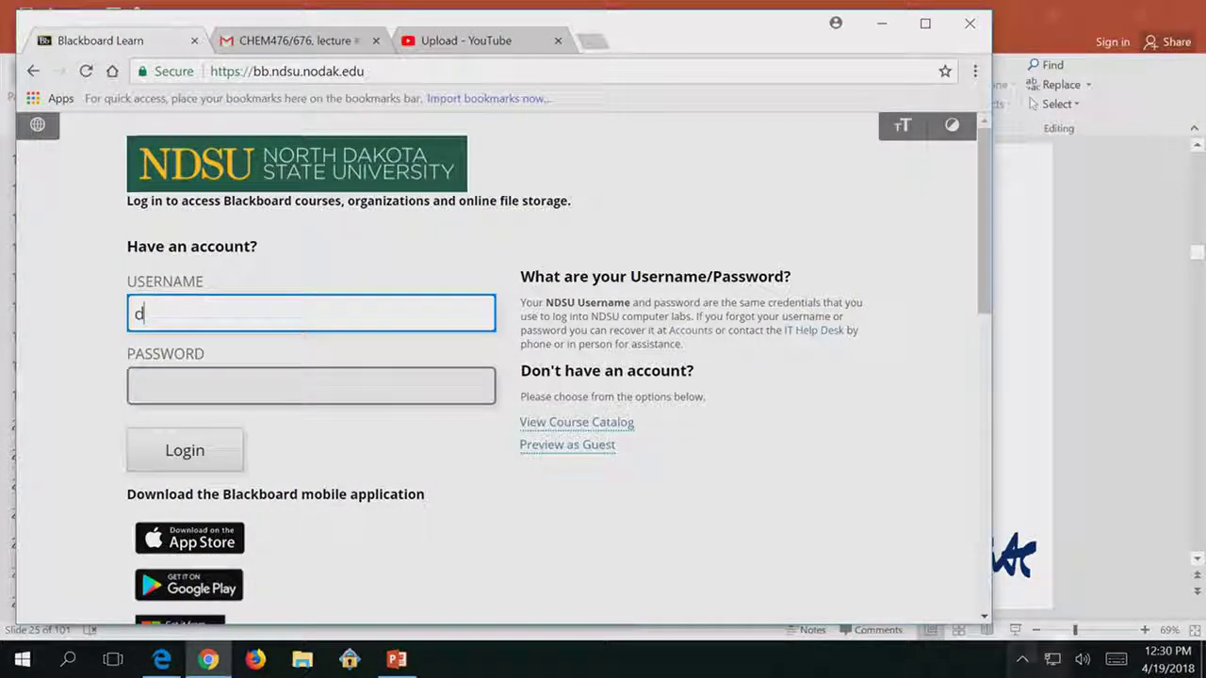
# Check the Tegrity tray menu, then look over the YouTube and Gmail tabs.
pyautogui.click(1022, 659)
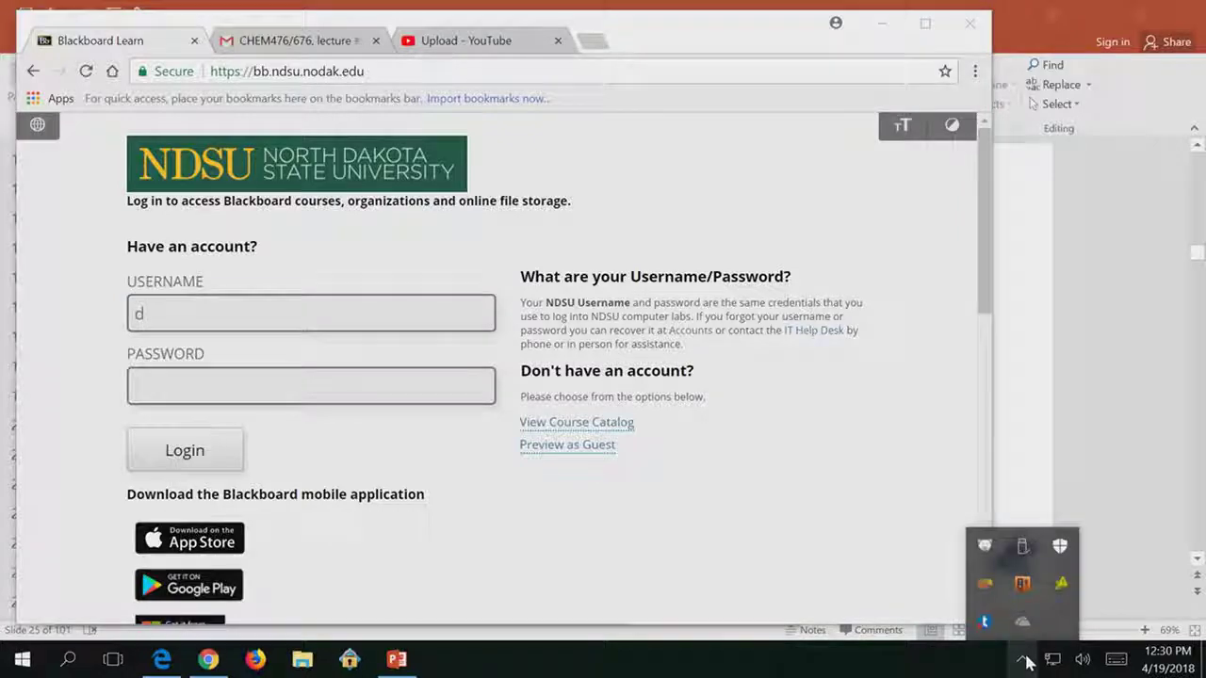
pyautogui.rightClick(986, 623)
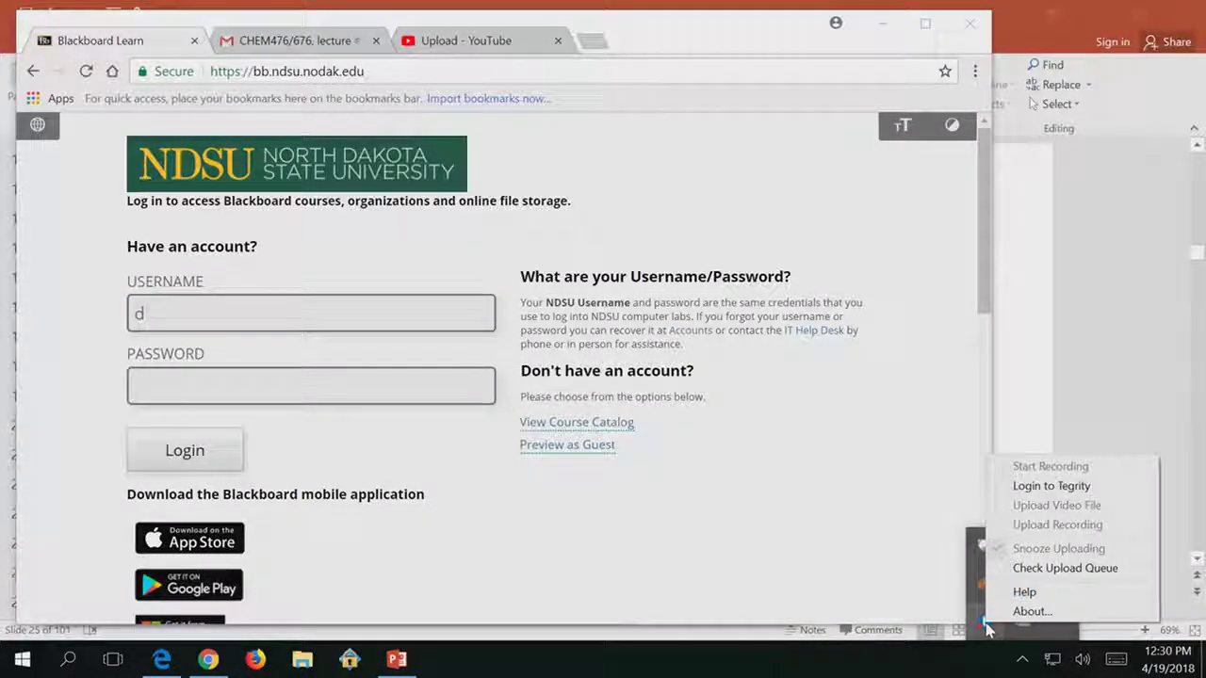
pyautogui.click(985, 628)
pyautogui.rightClick(984, 627)
pyautogui.click(985, 632)
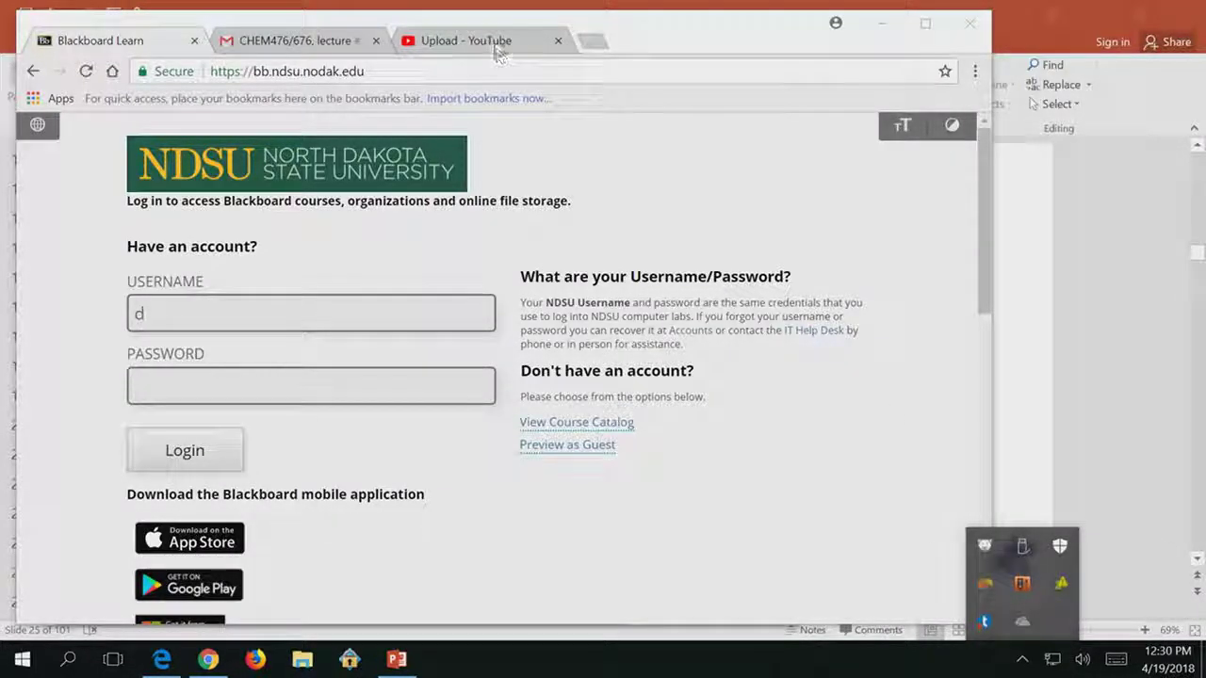
pyautogui.click(490, 40)
pyautogui.click(275, 41)
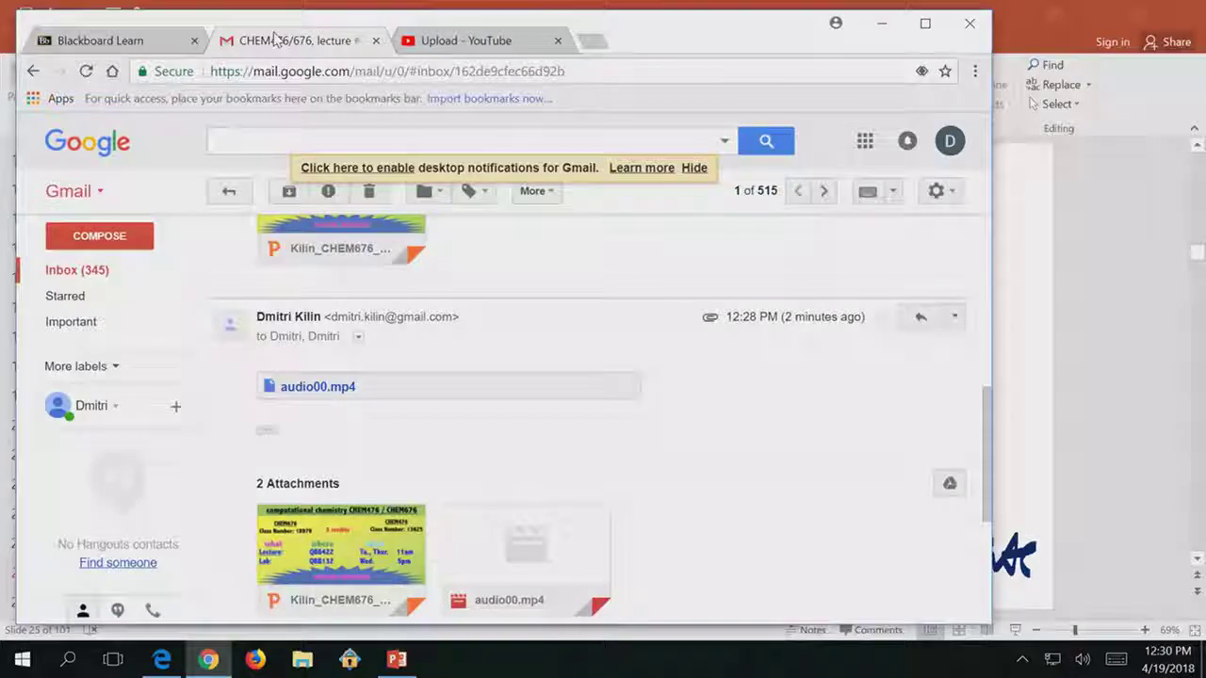
pyautogui.click(485, 38)
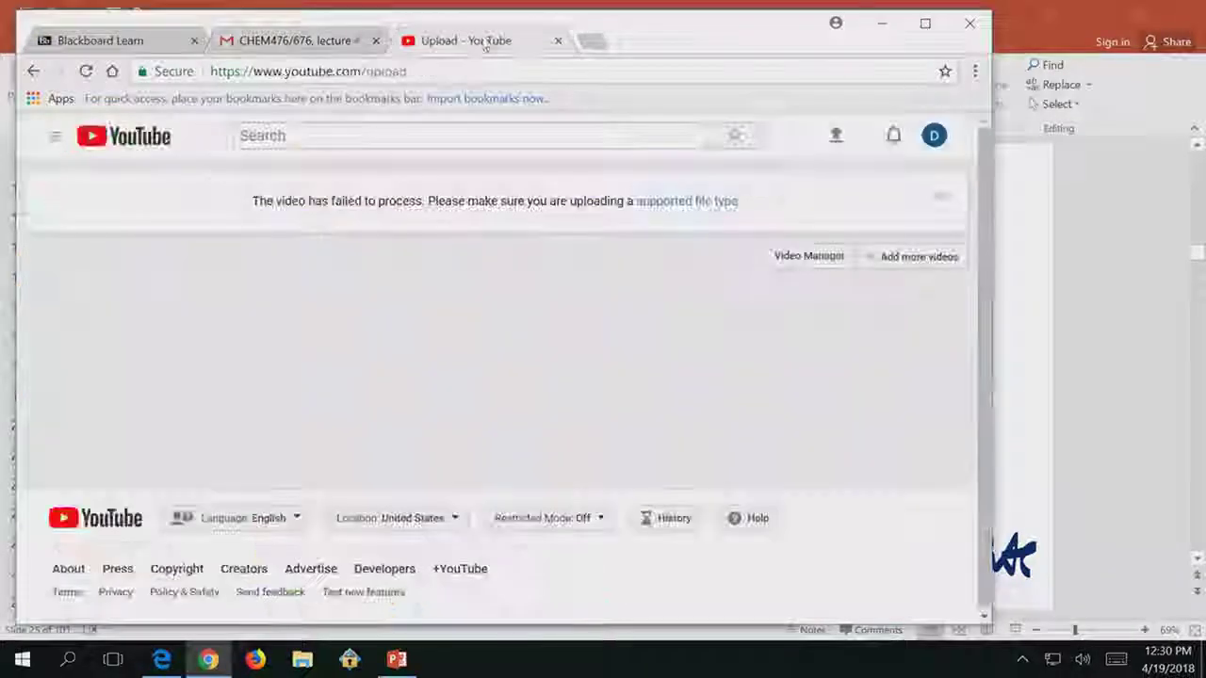
# Reopen YouTube's upload file picker, cancel it without uploading, and close Chrome.
pyautogui.click(836, 139)
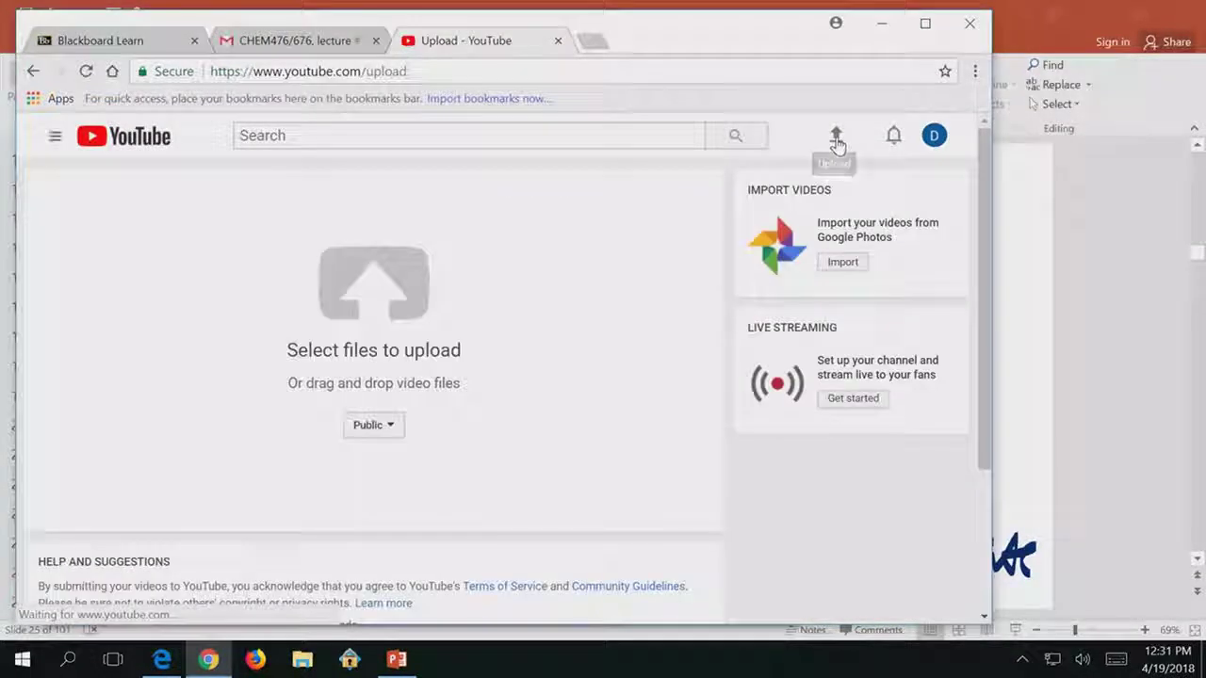
pyautogui.click(393, 288)
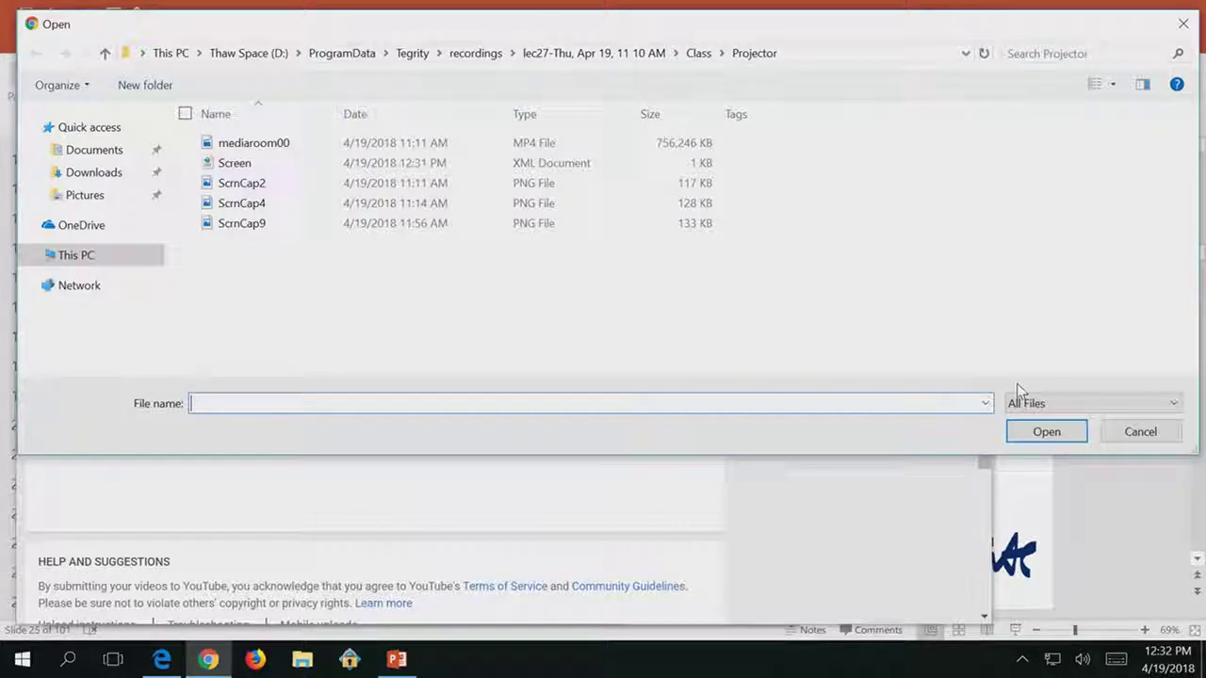
pyautogui.click(1142, 435)
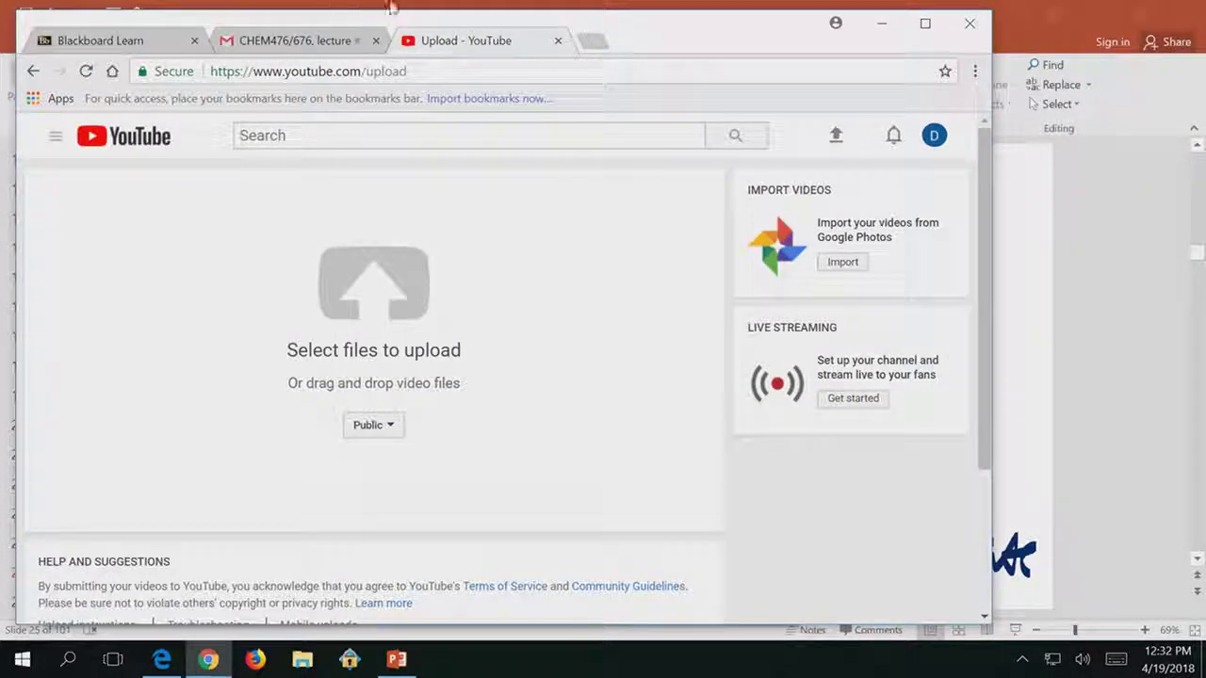
pyautogui.click(962, 27)
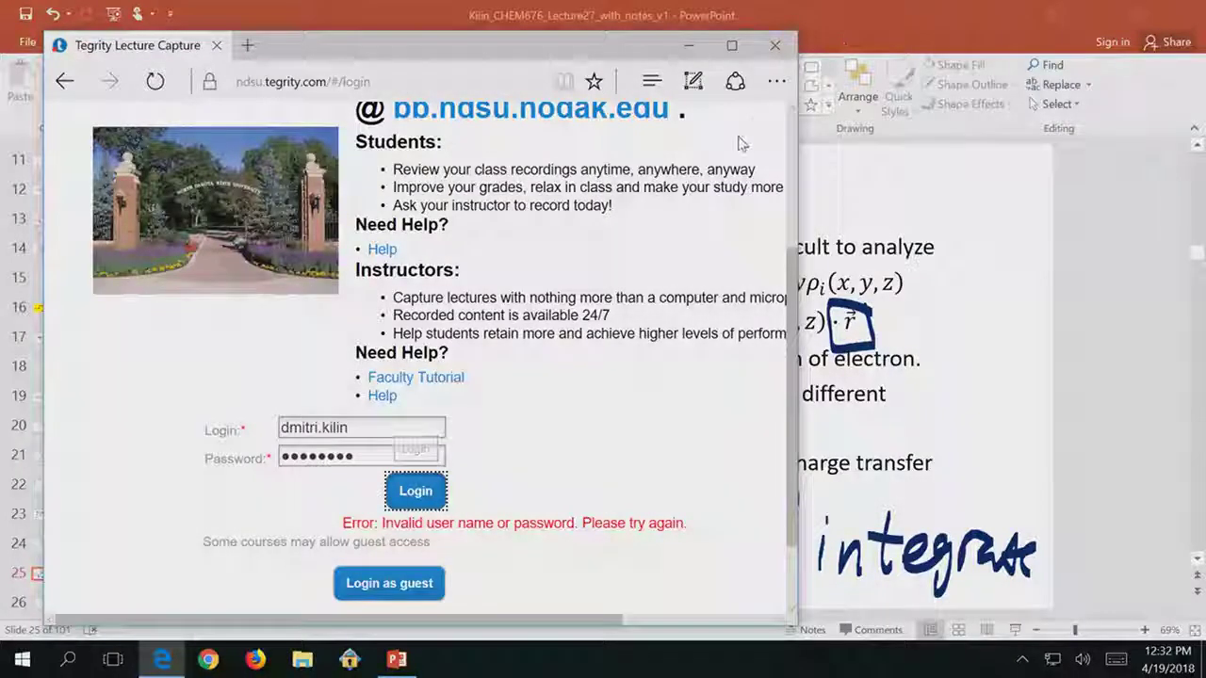
# Close Edge and PowerPoint, confirm all six recordings uploaded in Tegrity's queue, then bring up sign-out options.
pyautogui.click(777, 47)
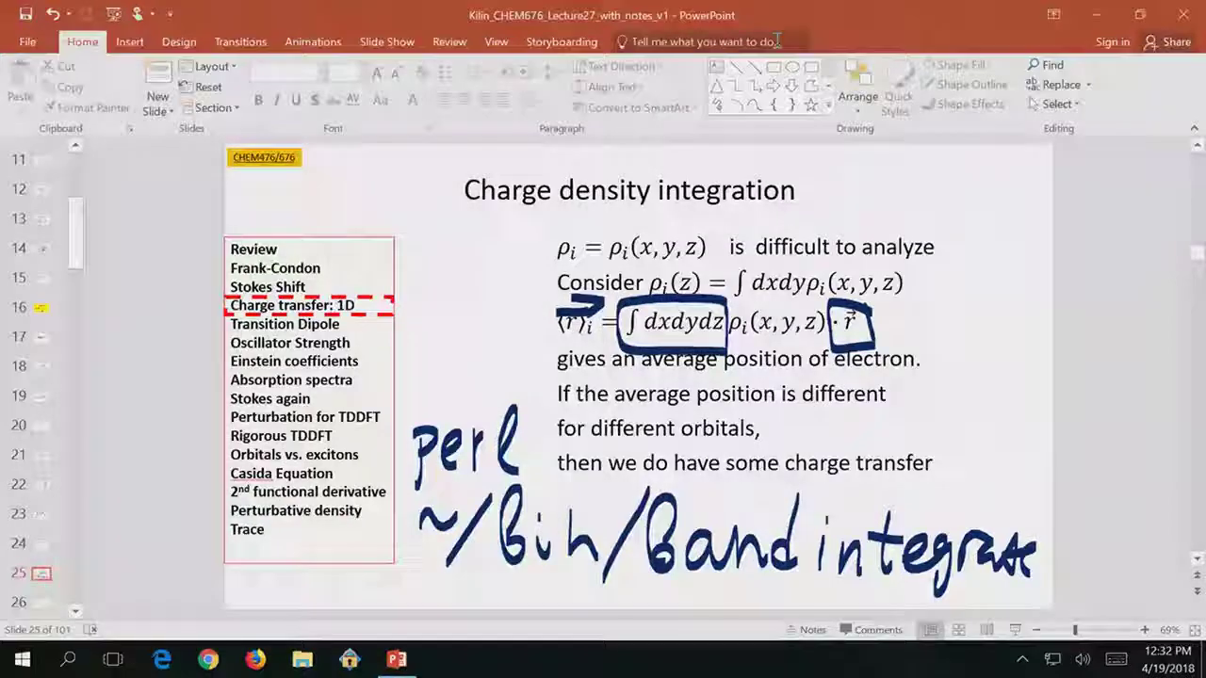
pyautogui.click(1183, 14)
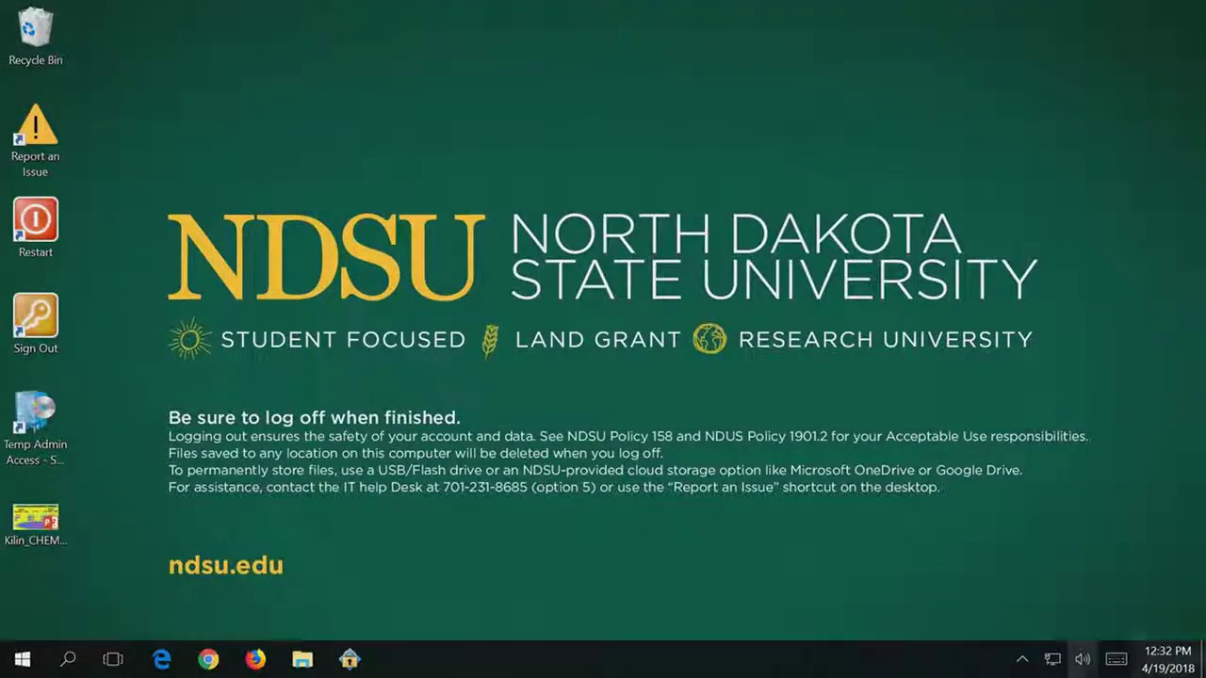
pyautogui.click(1019, 660)
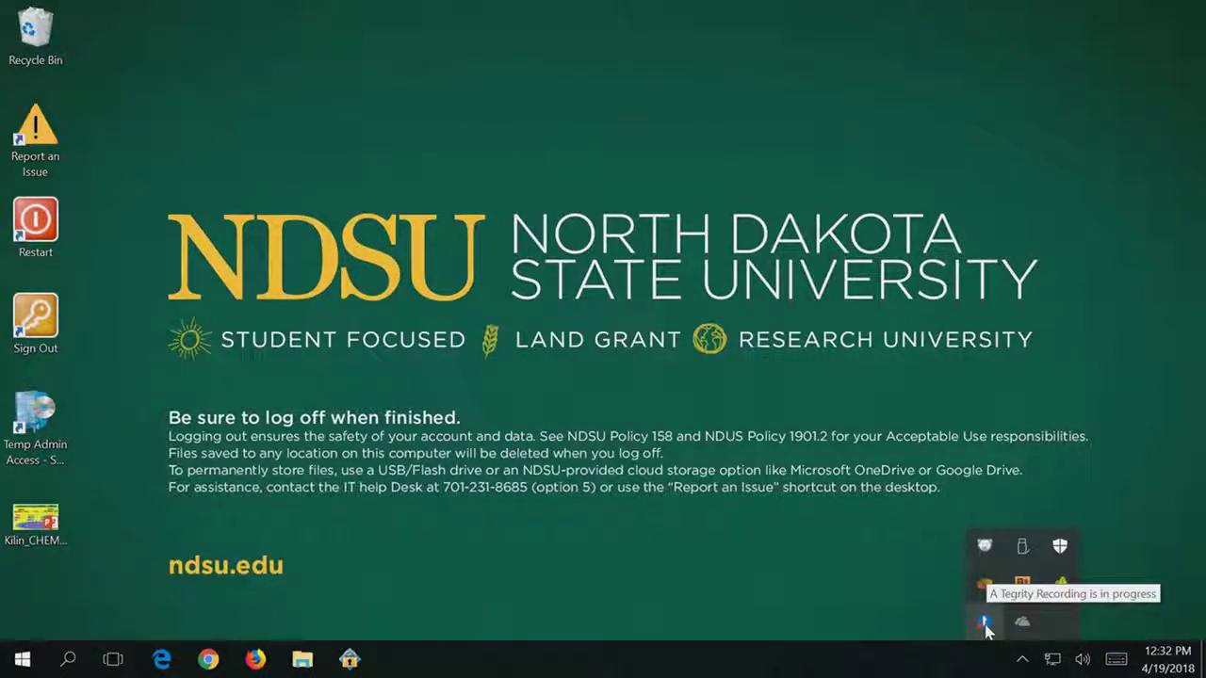
pyautogui.click(985, 625)
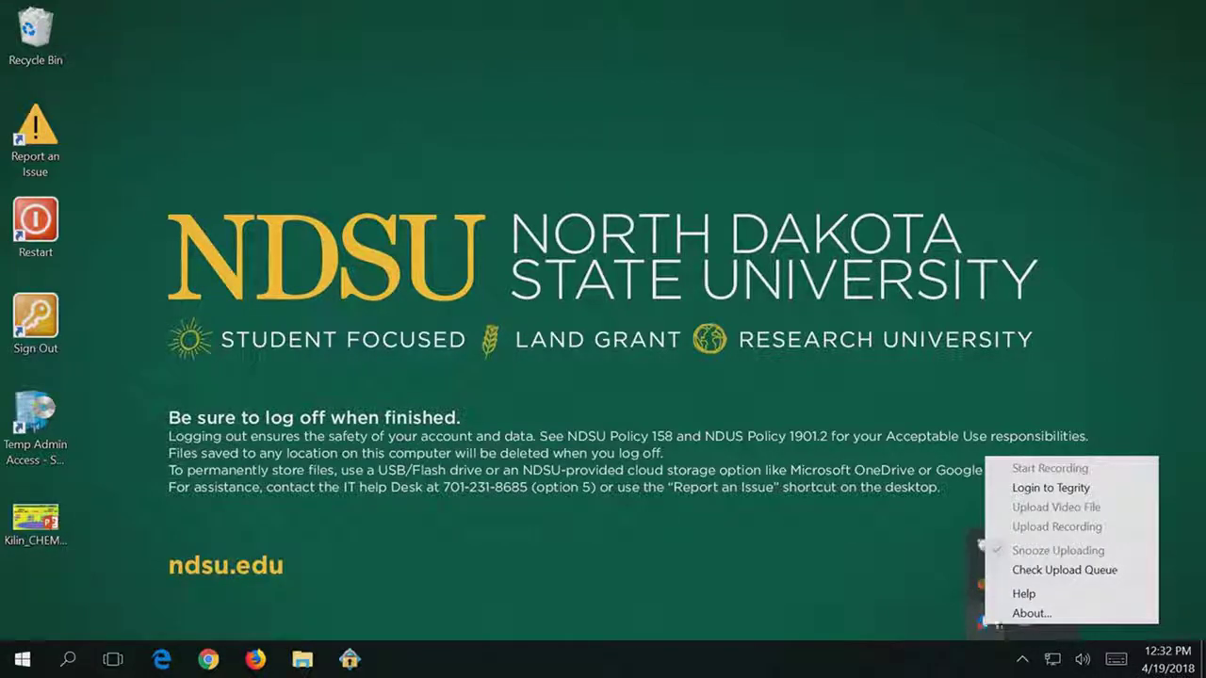
pyautogui.click(1088, 570)
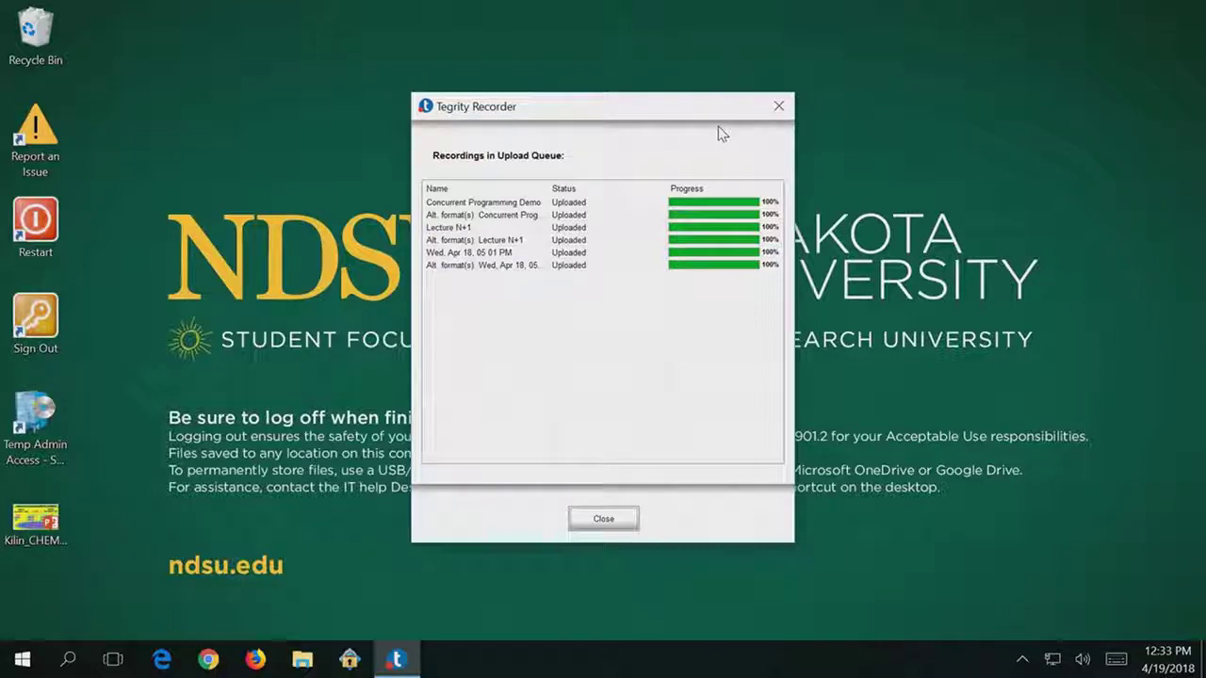
pyautogui.click(574, 520)
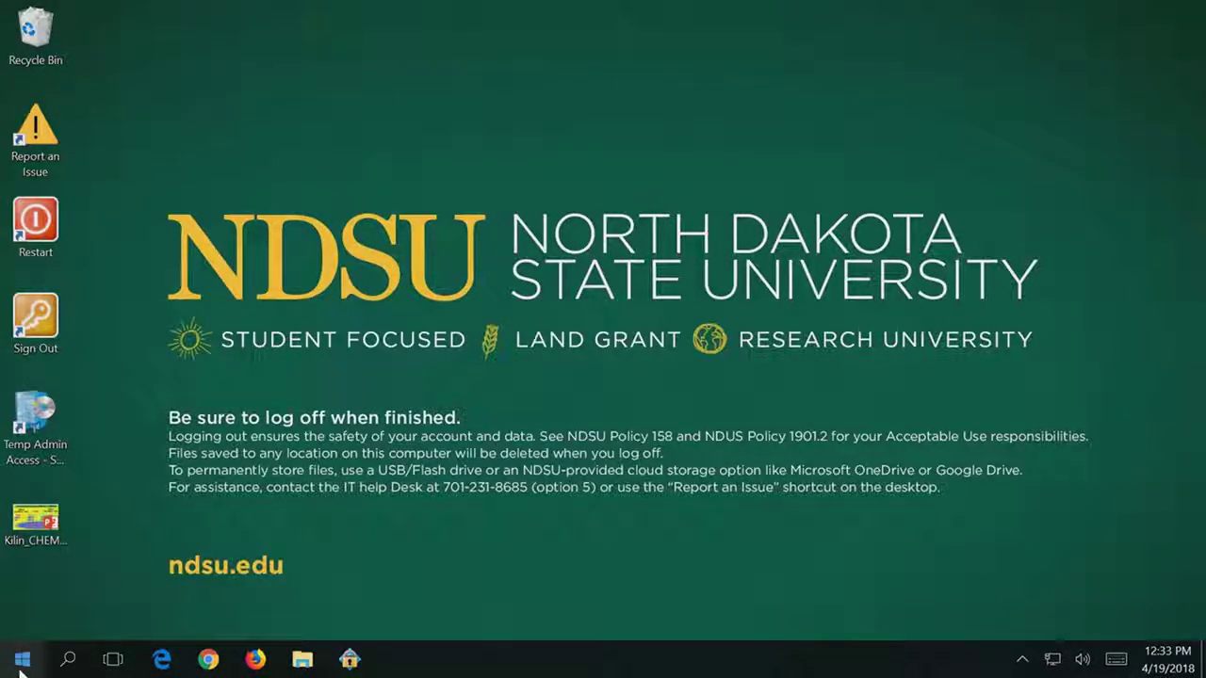
pyautogui.rightClick(21, 664)
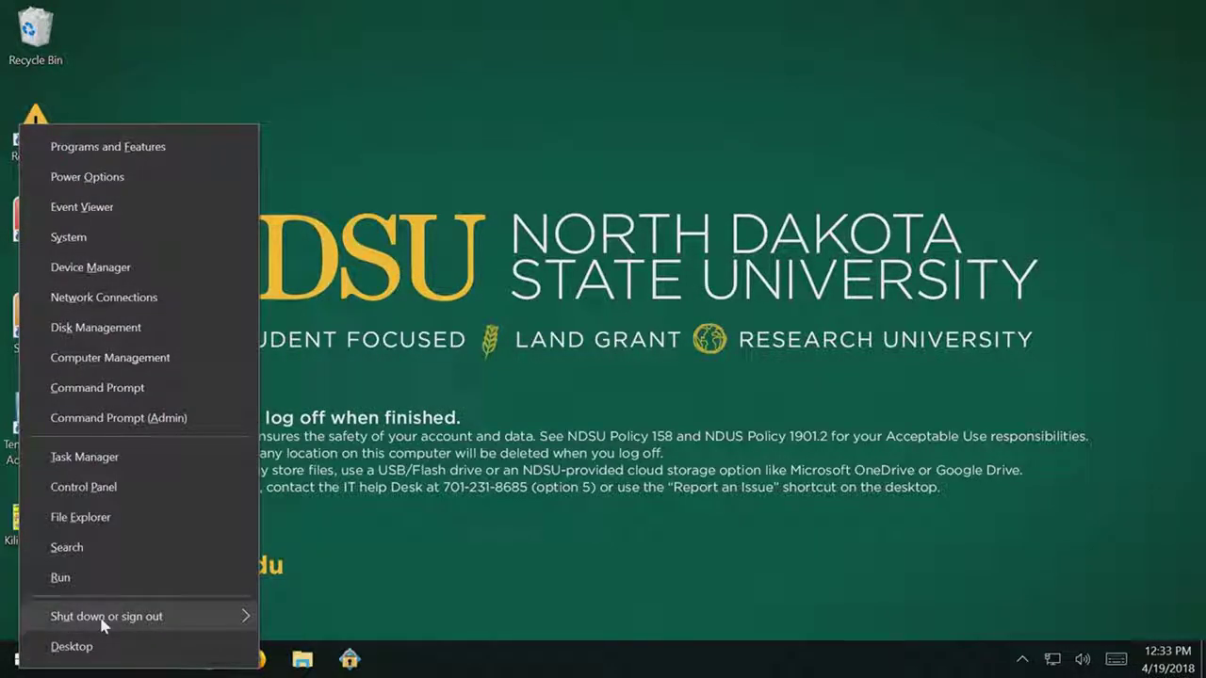